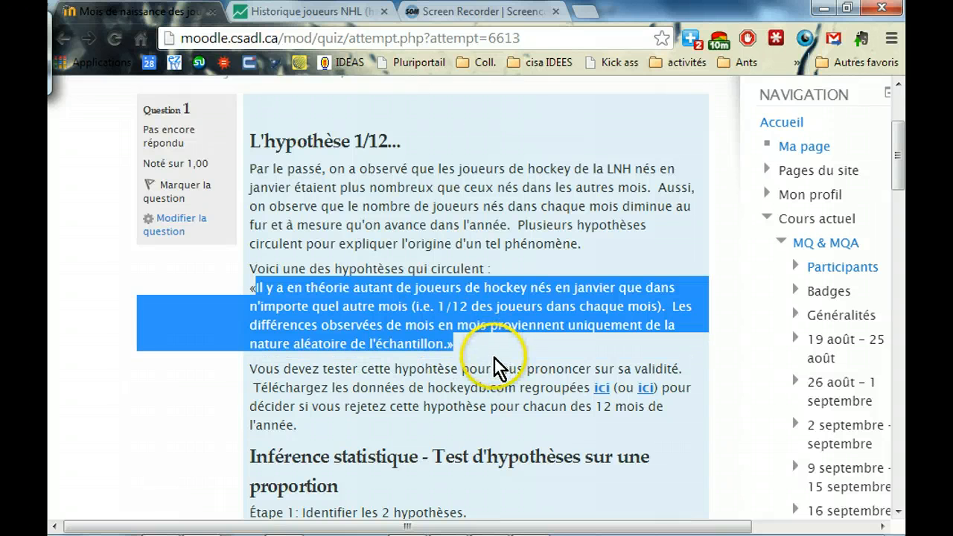
- Read the quiz's 1/12 hypothesis and the steps of the proportion test, and switch to the Paint worksheet
{"action": "left_click", "coordinate": [481, 344]}
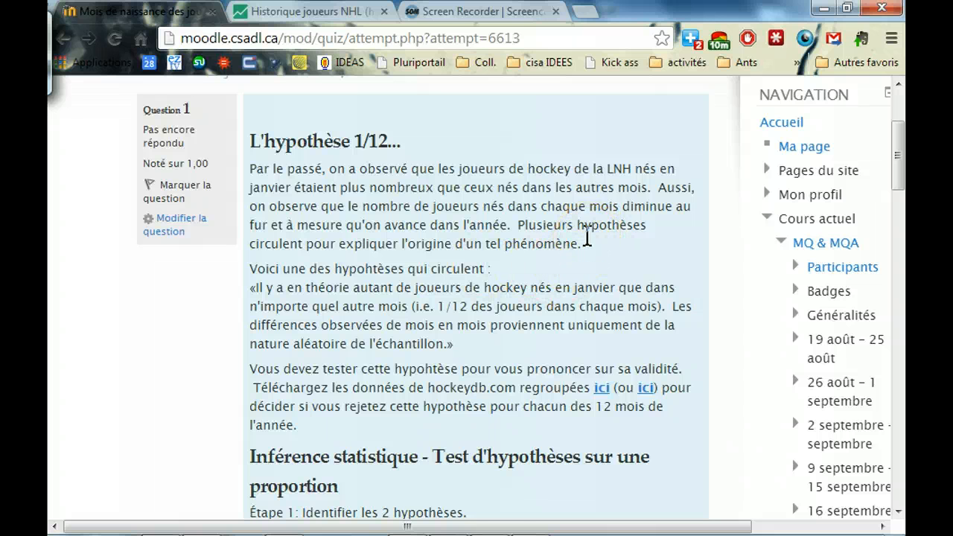
{"action": "scroll", "coordinate": [596, 204], "scroll_direction": "down", "scroll_amount": 3}
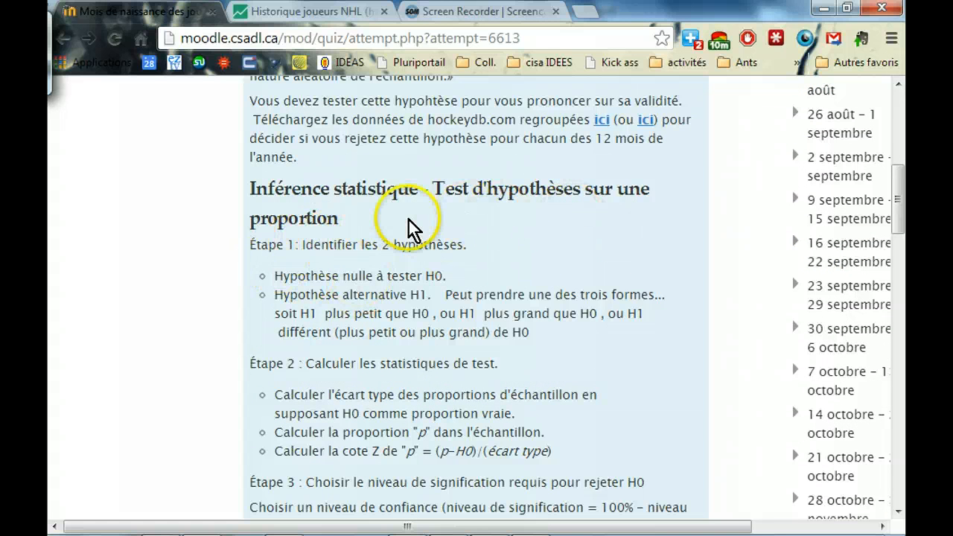
{"action": "key", "text": "alt+Tab"}
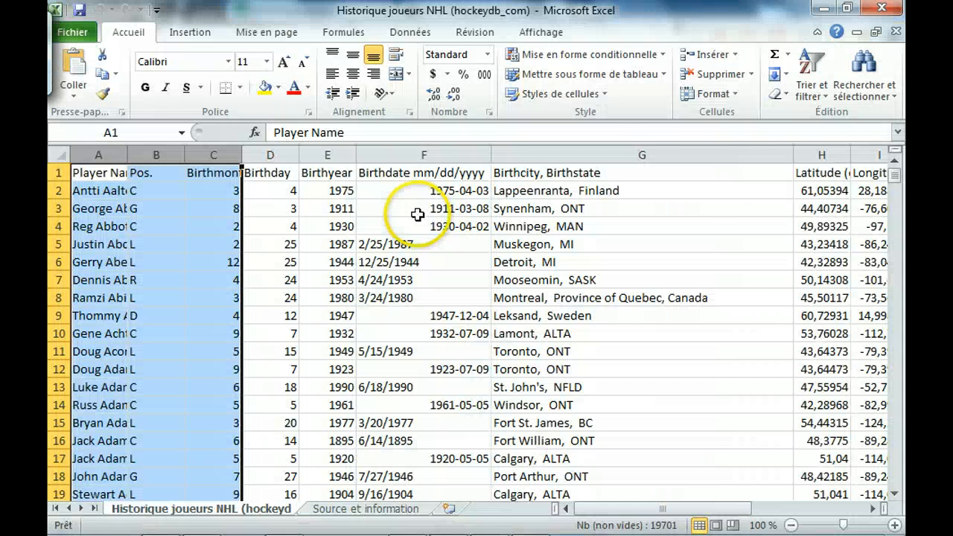
{"action": "key", "text": "alt+Tab"}
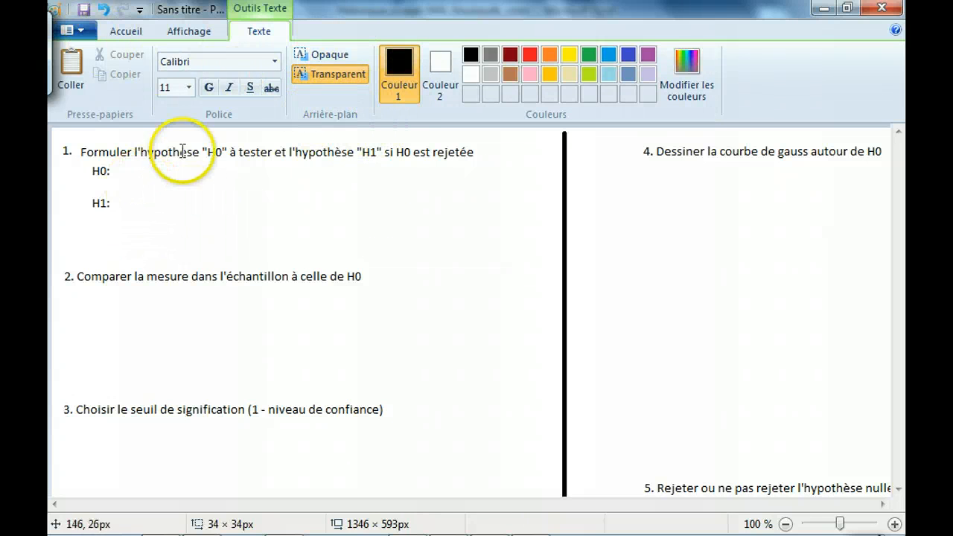
{"action": "left_click", "coordinate": [125, 31]}
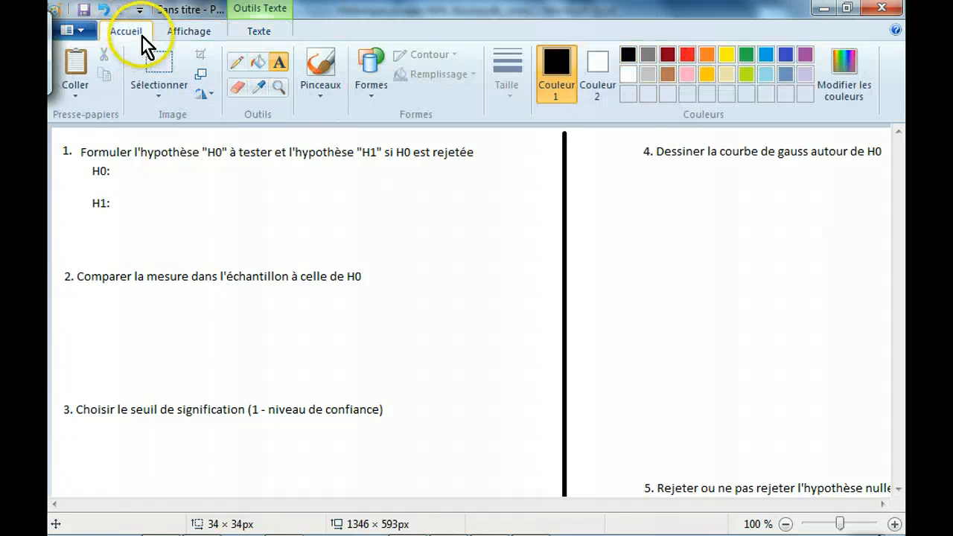
{"action": "left_click", "coordinate": [237, 65]}
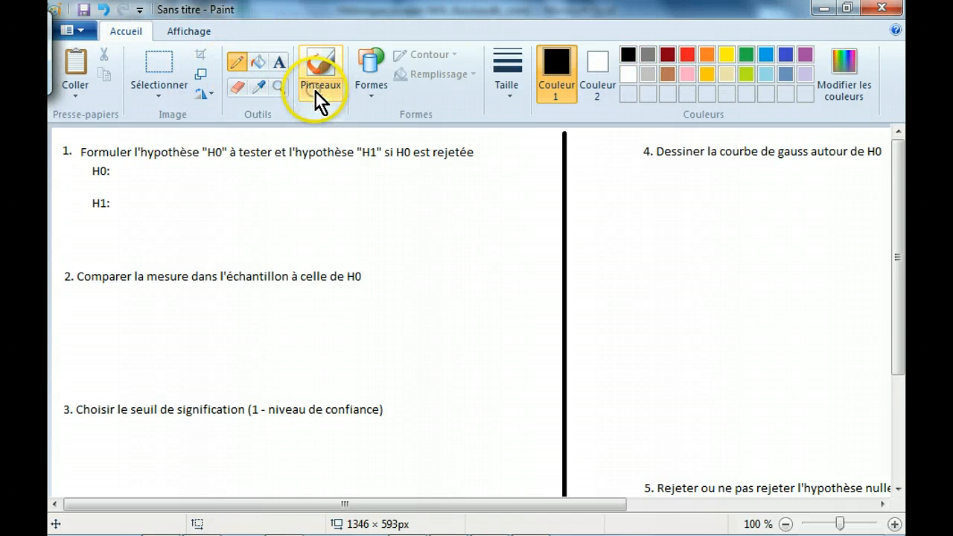
{"action": "left_click", "coordinate": [316, 92]}
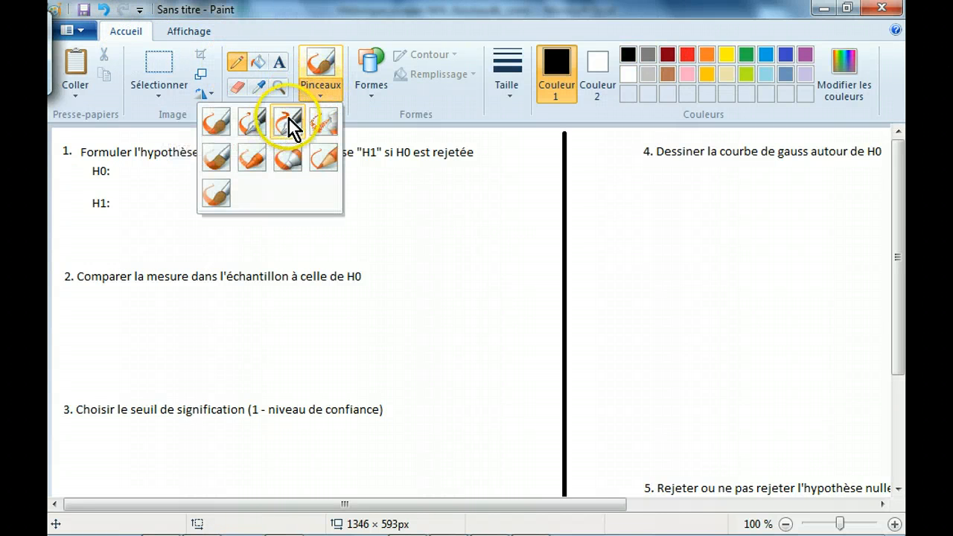
{"action": "left_click", "coordinate": [289, 119]}
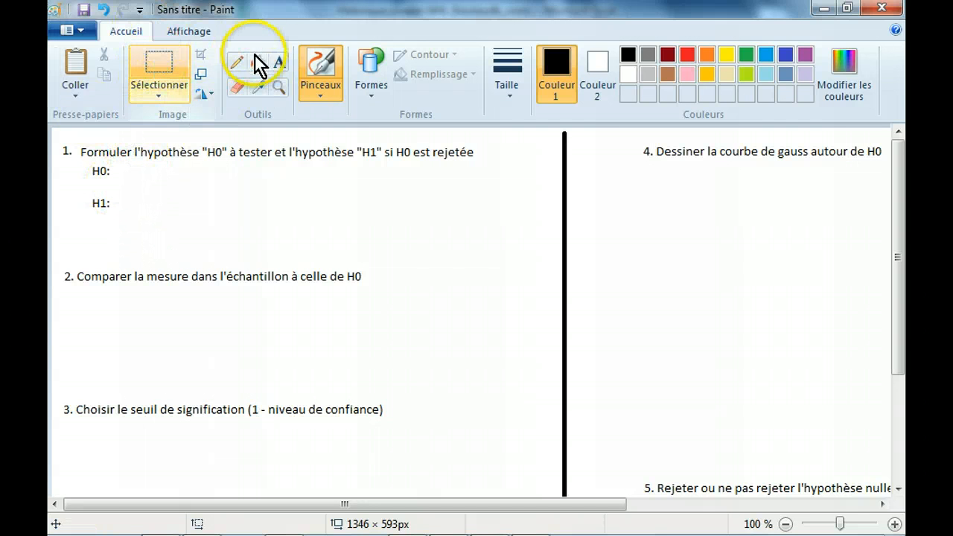
- Write "Chaque mois = 1/12" as text next to the H0 label under point 1
{"action": "left_click", "coordinate": [279, 62]}
{"action": "left_click", "coordinate": [118, 170]}
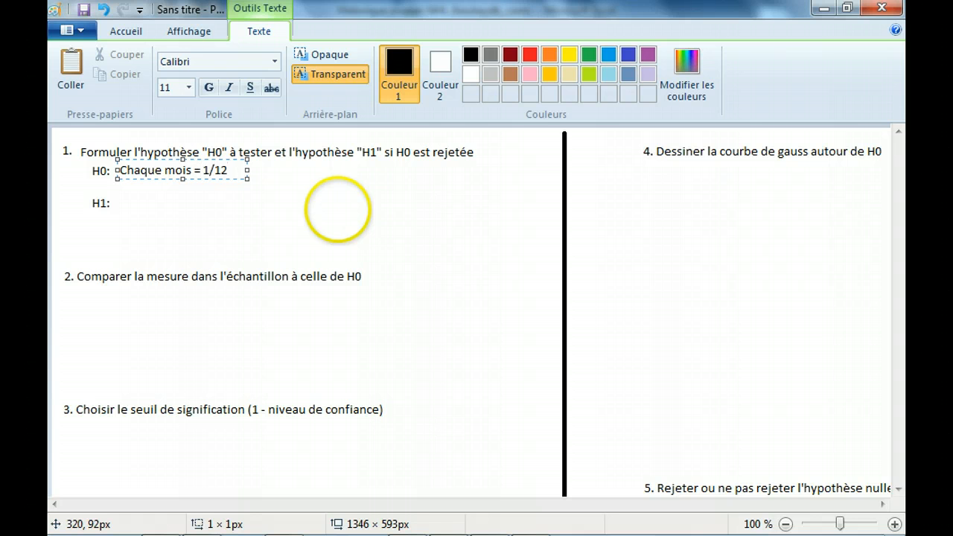
{"action": "left_click", "coordinate": [438, 228]}
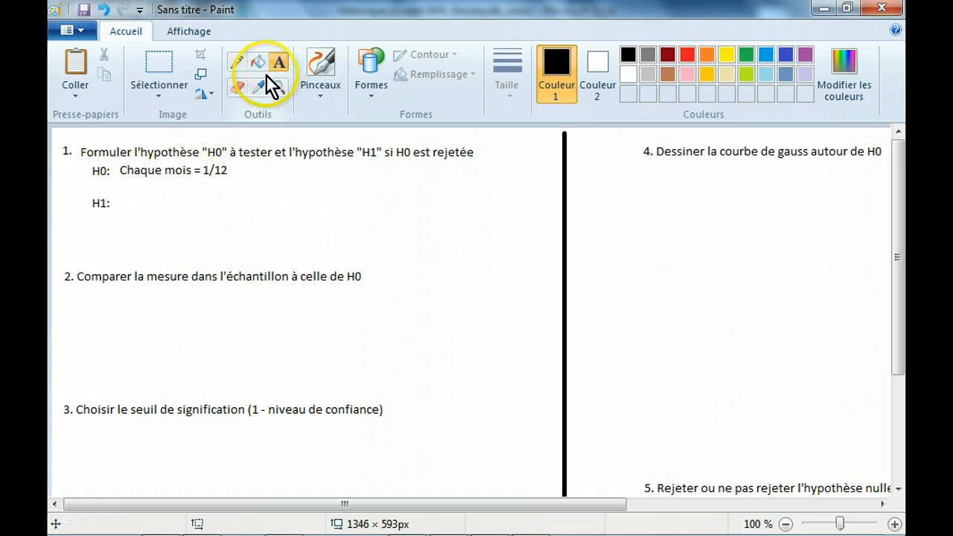
- Write "Certains mois ne sont pas = 1/12" in a widened text box next to the H1 label
{"action": "left_click", "coordinate": [122, 195]}
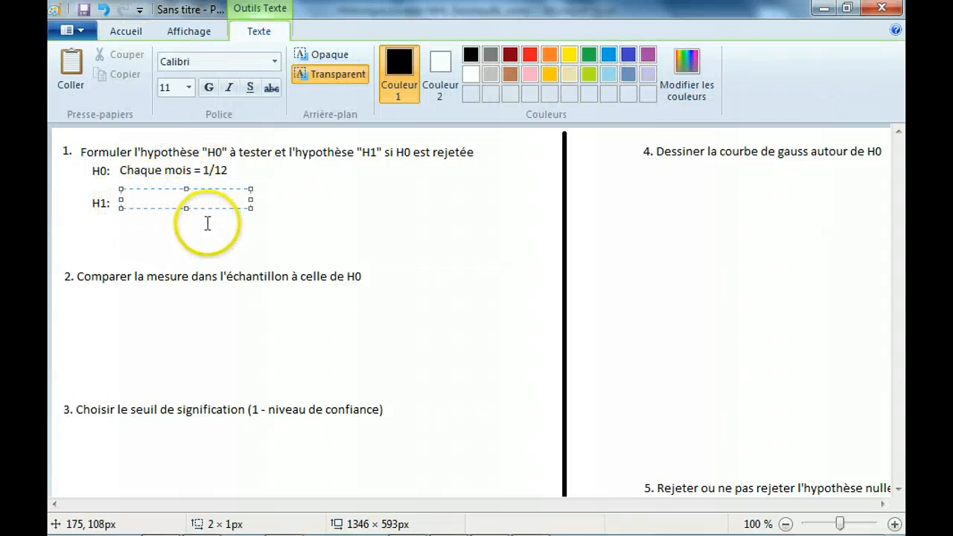
{"action": "left_click_drag", "start_coordinate": [251, 199], "coordinate": [350, 204]}
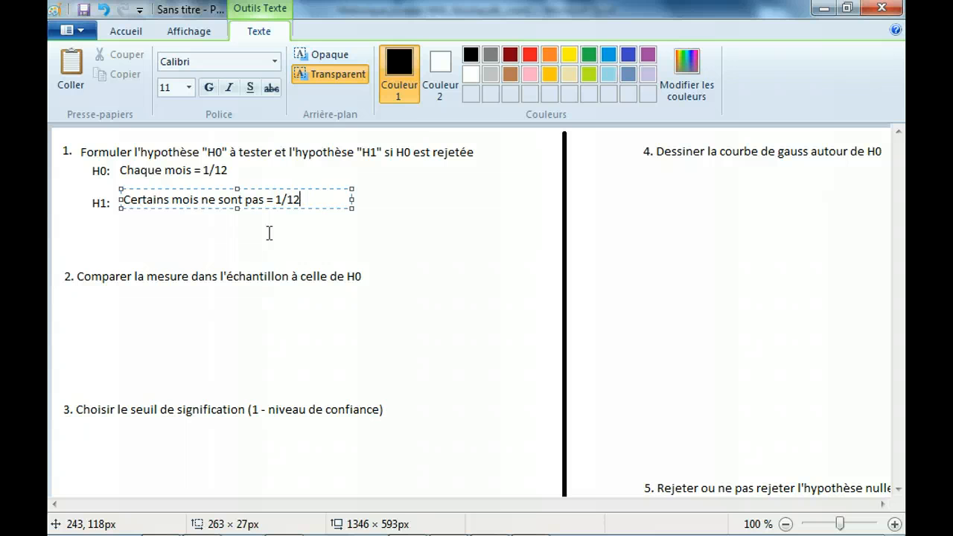
{"action": "left_click", "coordinate": [444, 222]}
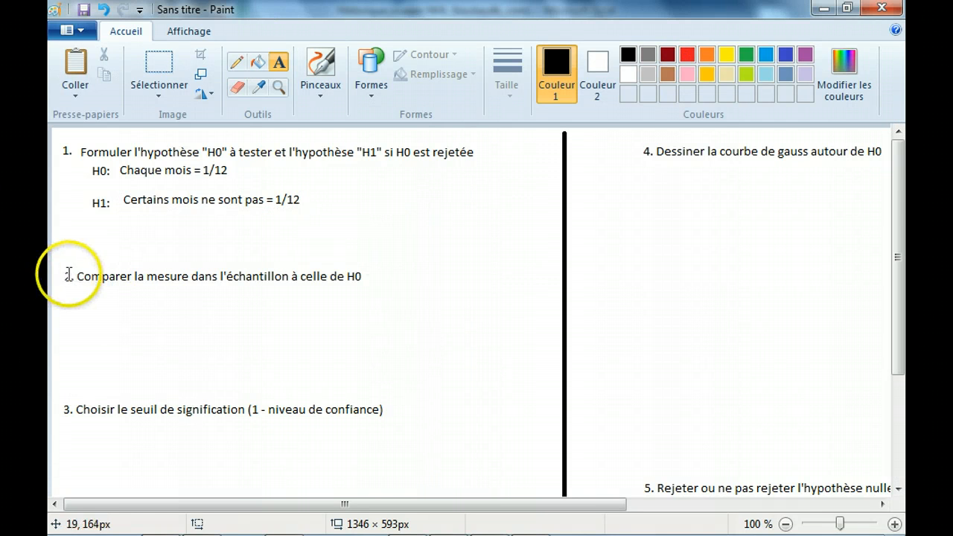
- Switch to the Moodle quiz in Chrome, review the test statistics steps, and open the first hockeydb.com data link
{"action": "key", "text": "alt+Tab"}
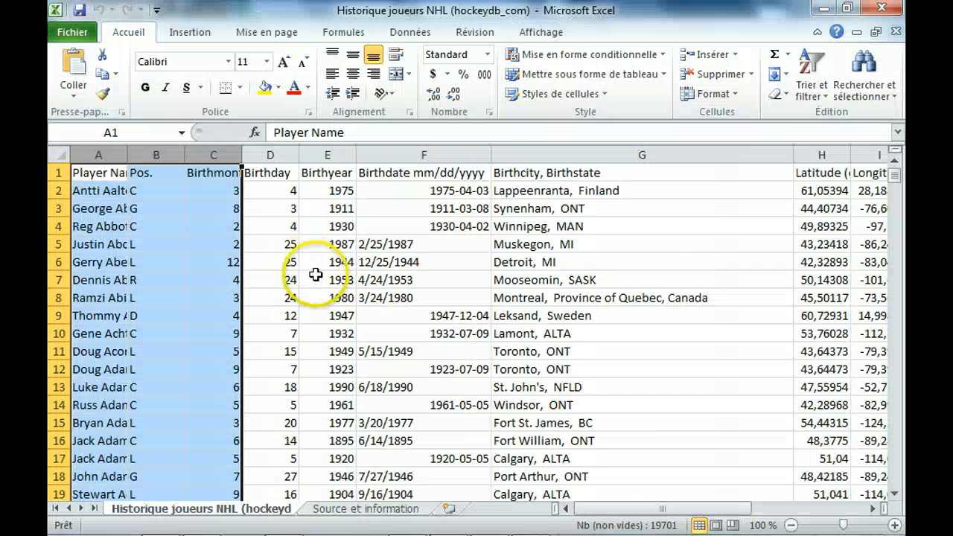
{"action": "key", "text": "alt+Tab"}
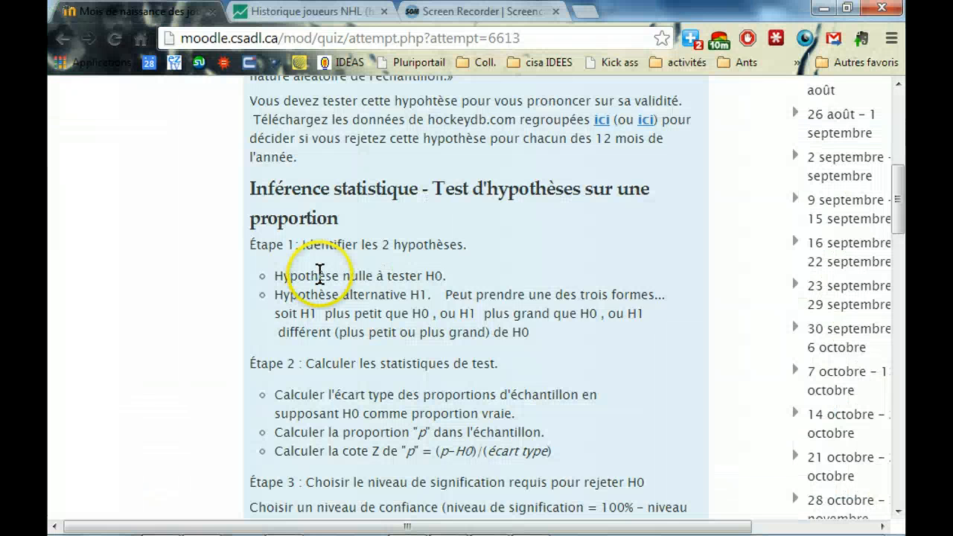
{"action": "scroll", "coordinate": [321, 276], "scroll_direction": "down", "scroll_amount": 3}
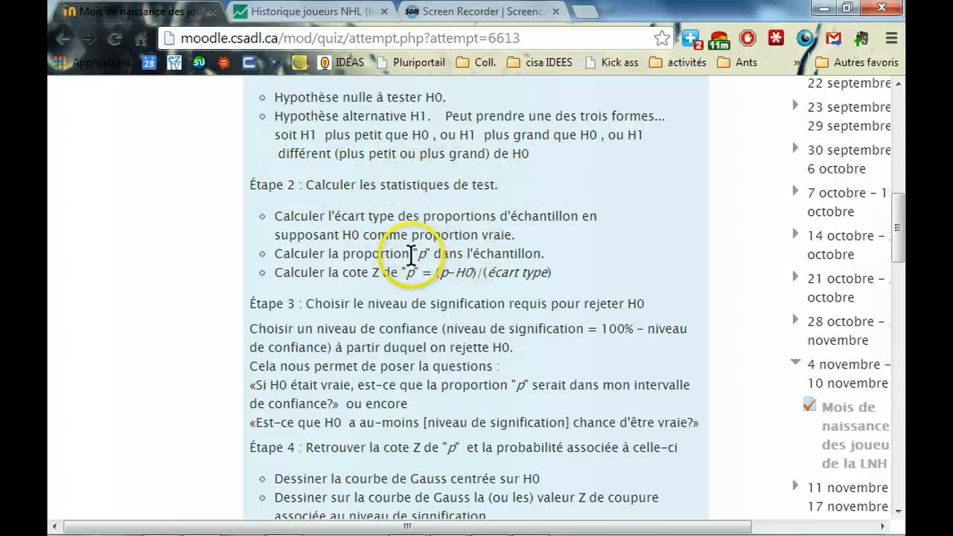
{"action": "scroll", "coordinate": [342, 269], "scroll_direction": "up", "scroll_amount": 7}
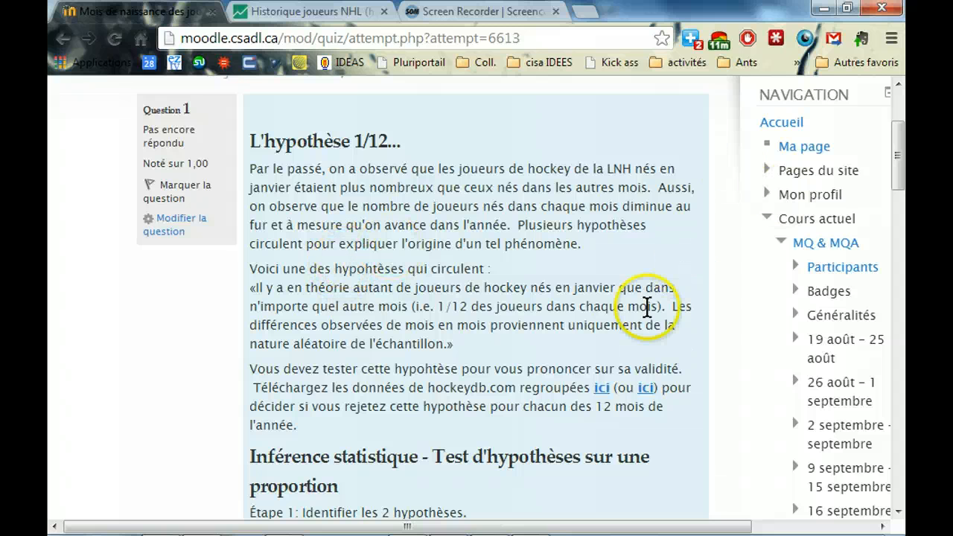
{"action": "left_click", "coordinate": [602, 388]}
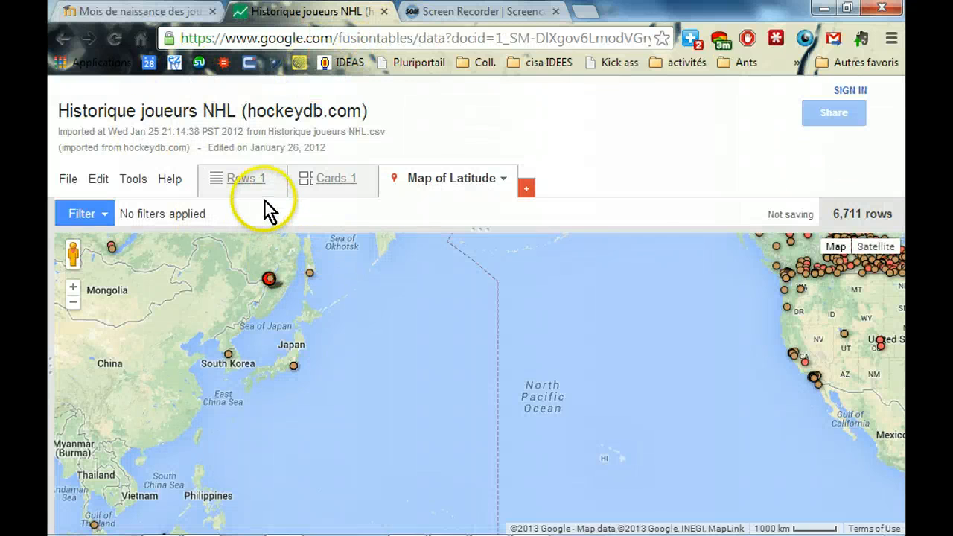
- Zoom the player birthplace map out to the whole world and view the details of the marker in Lebanon
{"action": "left_click", "coordinate": [74, 303]}
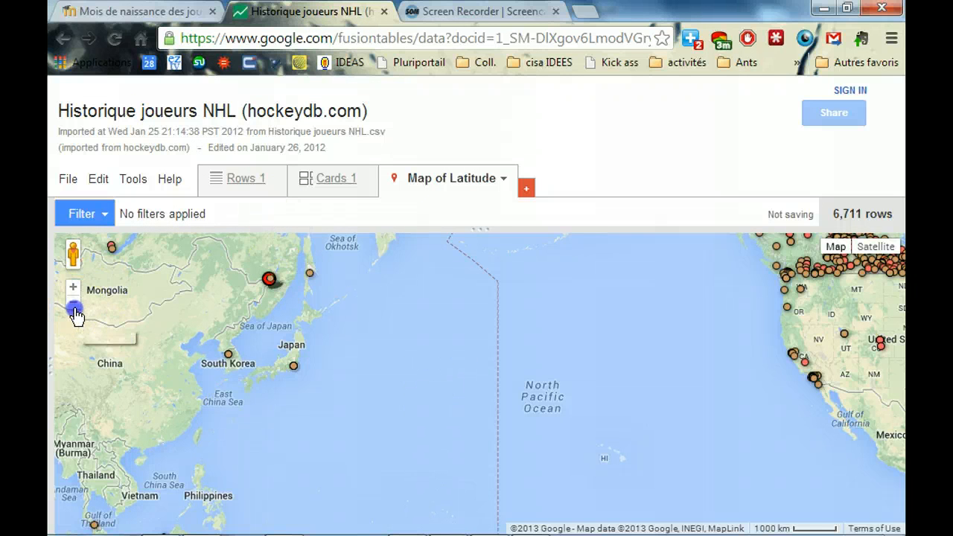
{"action": "left_click", "coordinate": [73, 305]}
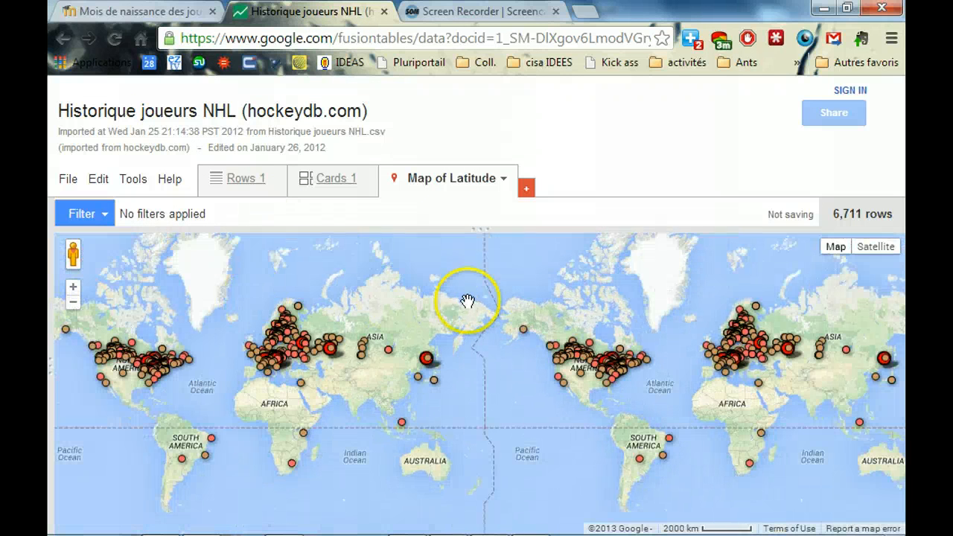
{"action": "left_click", "coordinate": [302, 386]}
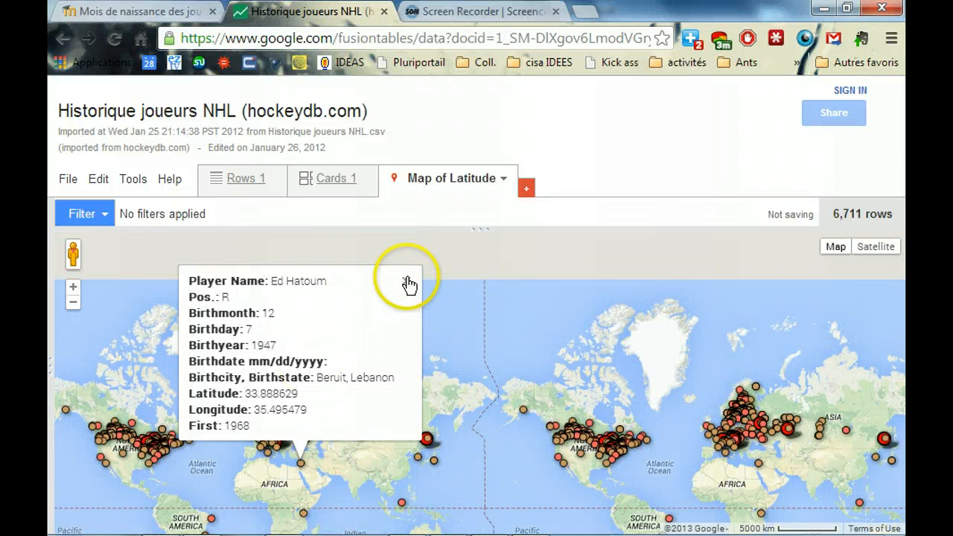
{"action": "left_click", "coordinate": [407, 282]}
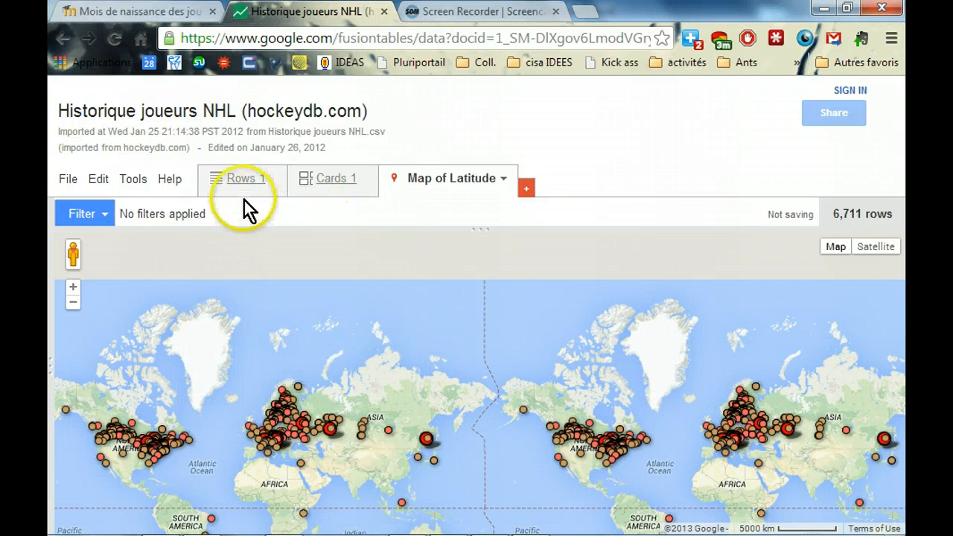
- Open the quiz's second hockeydb.com data link, and switch to the Excel workbook to view the NHL player data
{"action": "left_click", "coordinate": [197, 11]}
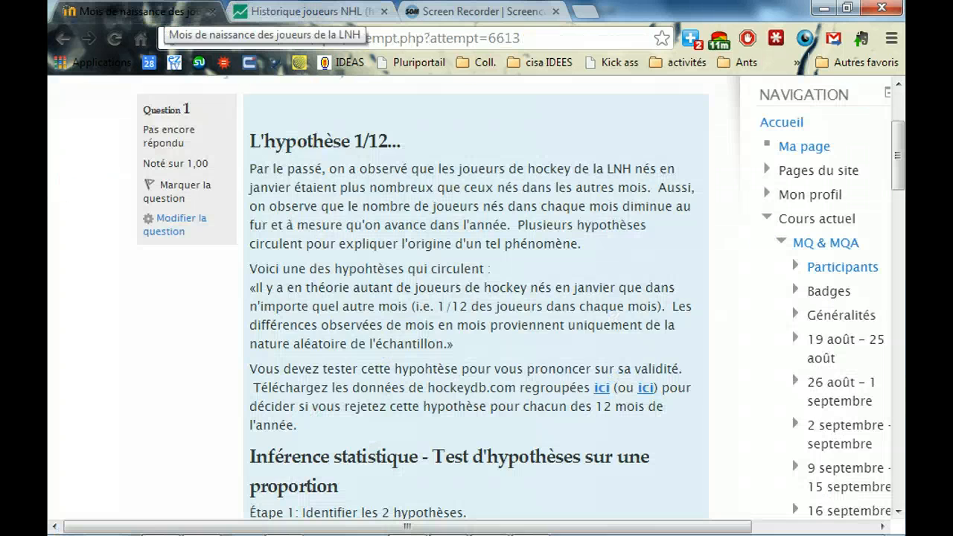
{"action": "left_click", "coordinate": [646, 387]}
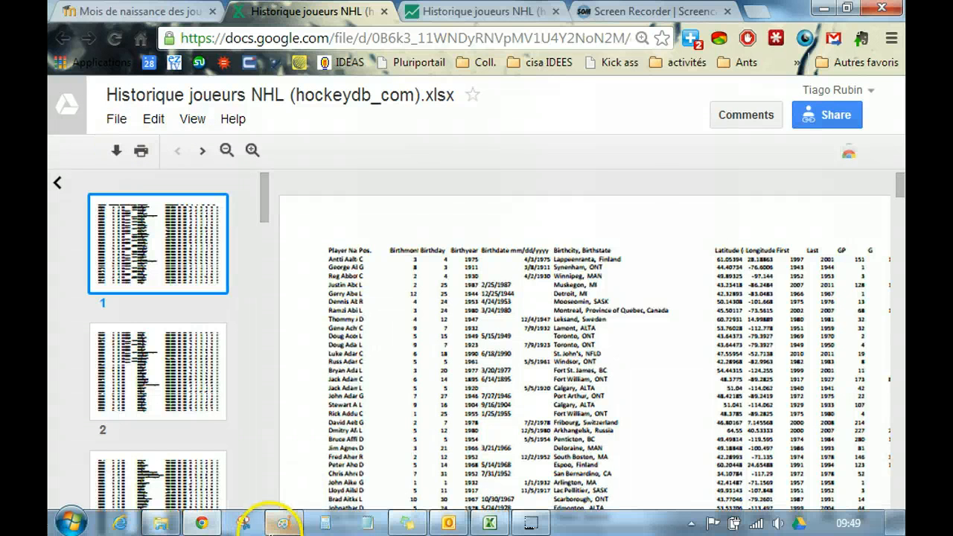
{"action": "mouse_move", "coordinate": [173, 531]}
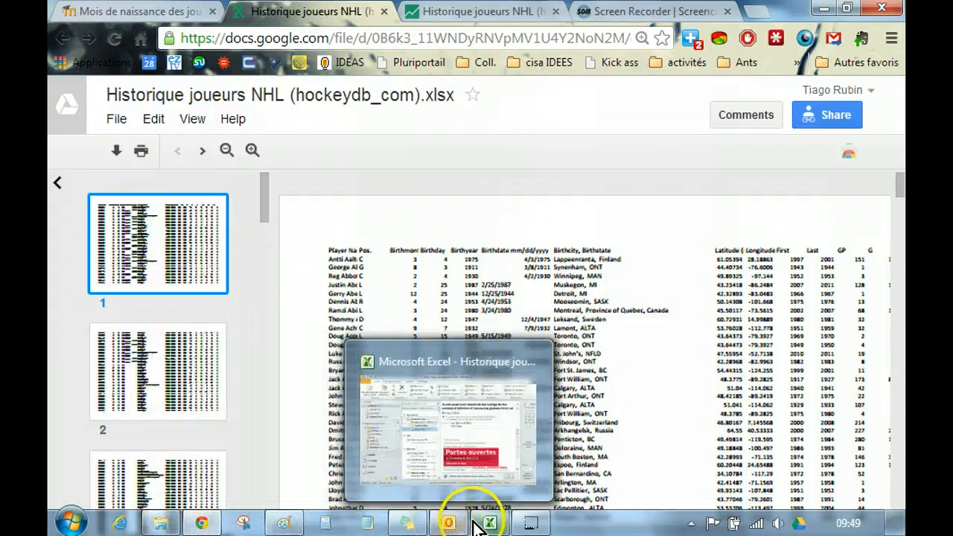
{"action": "left_click", "coordinate": [487, 524]}
{"action": "left_click", "coordinate": [469, 227]}
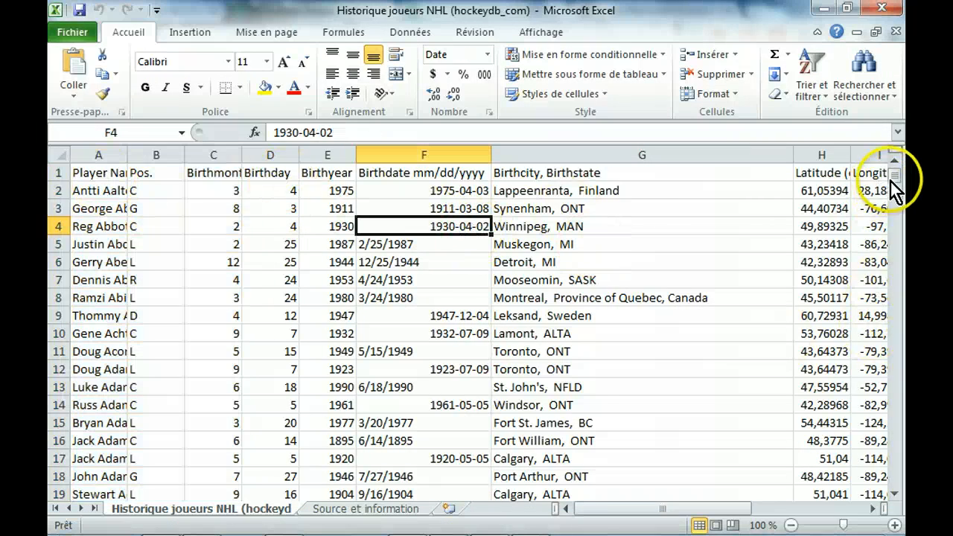
{"action": "left_click_drag", "start_coordinate": [896, 178], "coordinate": [884, 161]}
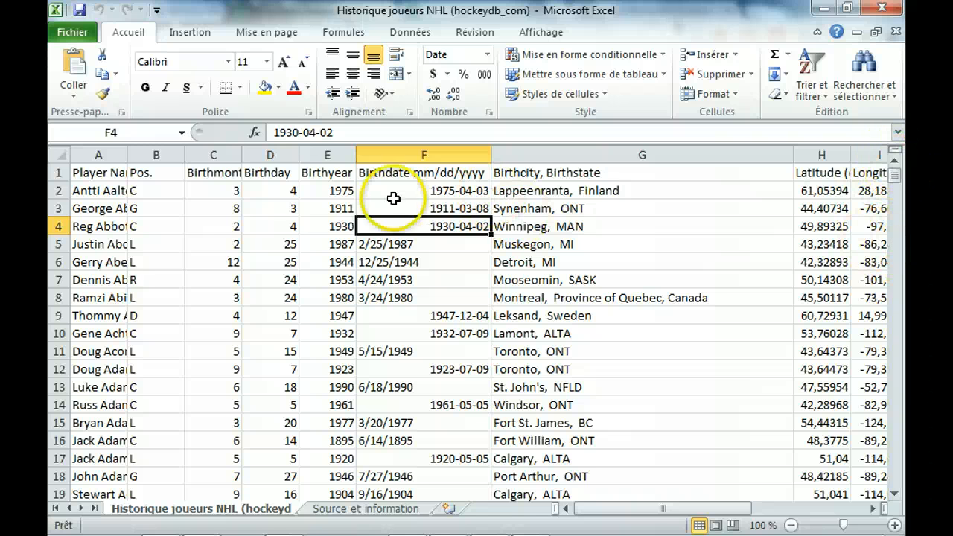
- Create a pivot table from columns A to C on a new worksheet, with Birthmonth as both row labels and values
{"action": "left_click", "coordinate": [212, 155]}
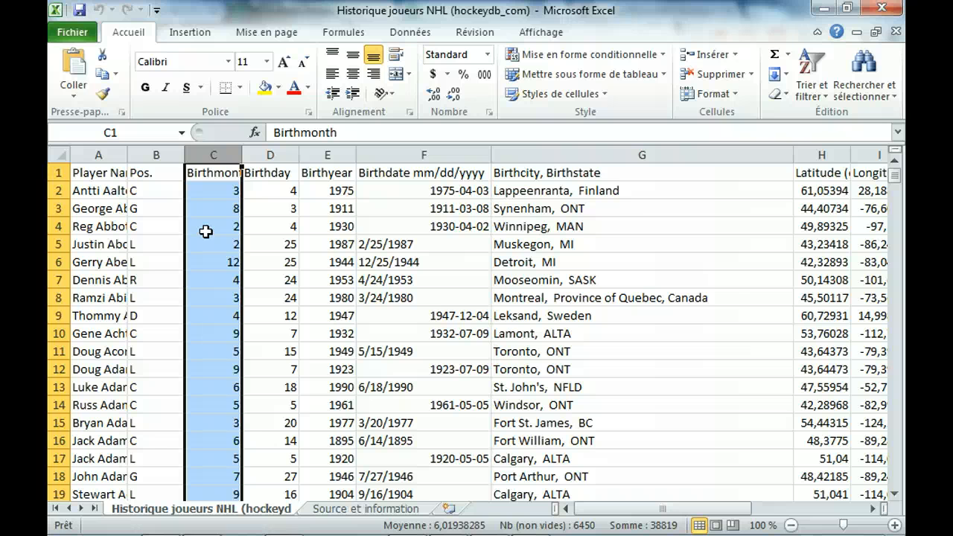
{"action": "left_click_drag", "start_coordinate": [99, 154], "coordinate": [202, 144]}
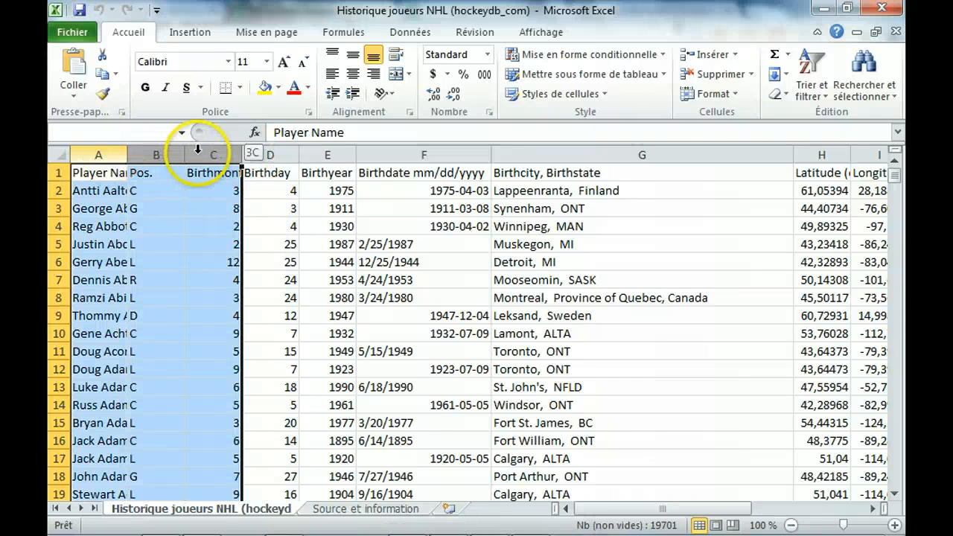
{"action": "left_click", "coordinate": [179, 31]}
{"action": "left_click", "coordinate": [99, 65]}
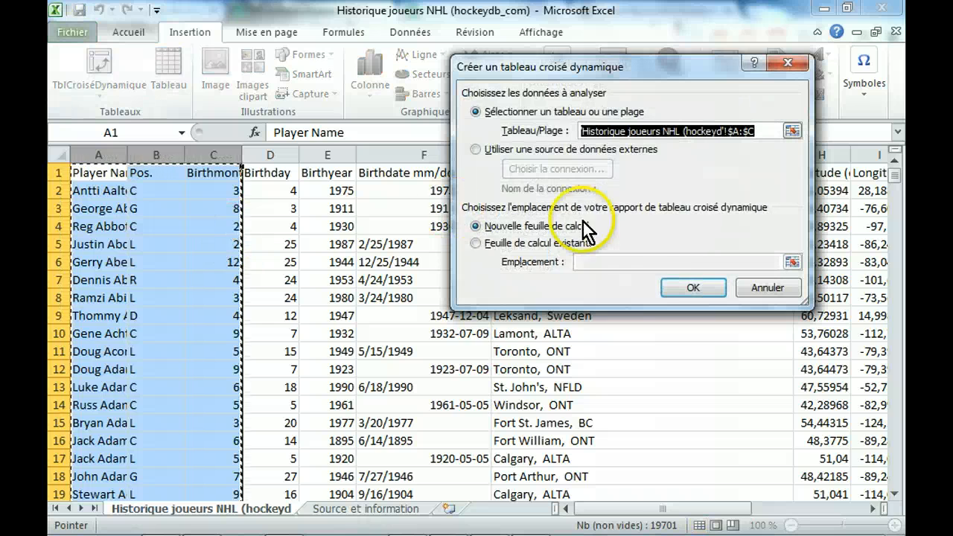
{"action": "left_click", "coordinate": [694, 288]}
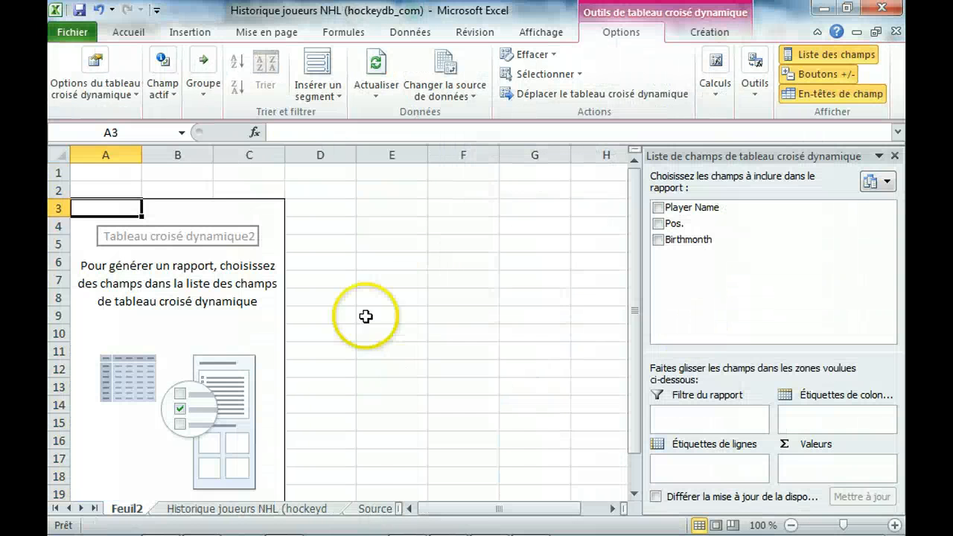
{"action": "left_click_drag", "start_coordinate": [688, 240], "coordinate": [714, 472]}
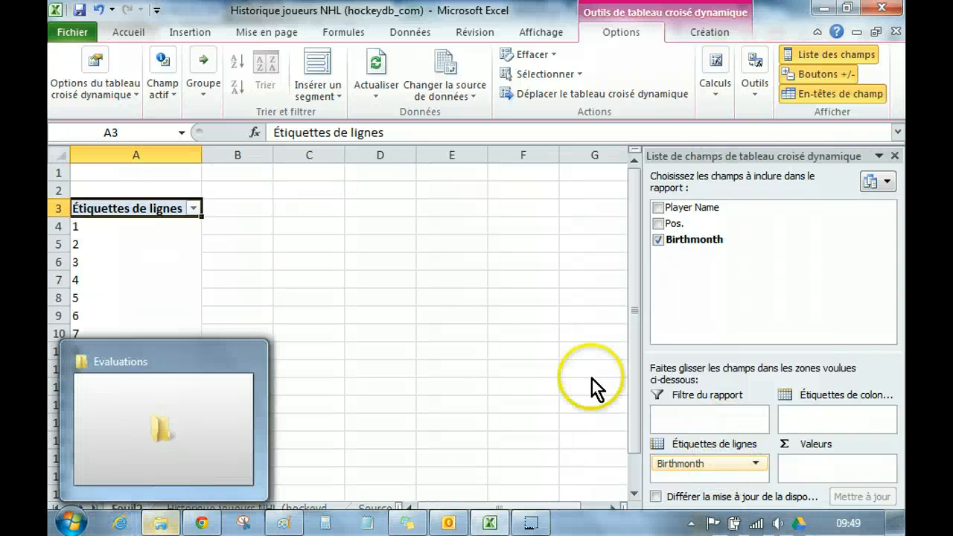
{"action": "left_click_drag", "start_coordinate": [704, 238], "coordinate": [816, 473]}
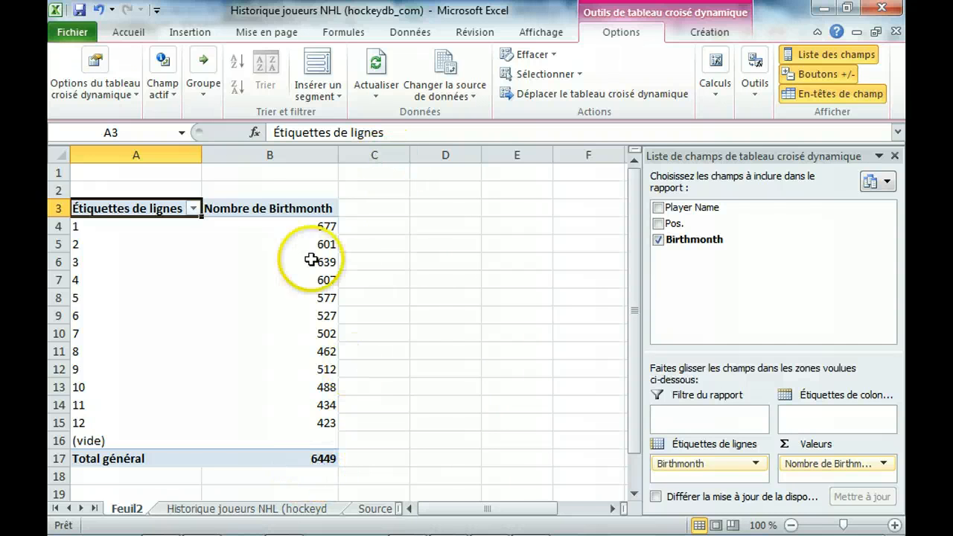
- Copy the whole pivot table A3:B17 and paste it as values only, starting at cell C3
{"action": "left_click_drag", "start_coordinate": [117, 213], "coordinate": [317, 457]}
{"action": "right_click", "coordinate": [262, 370]}
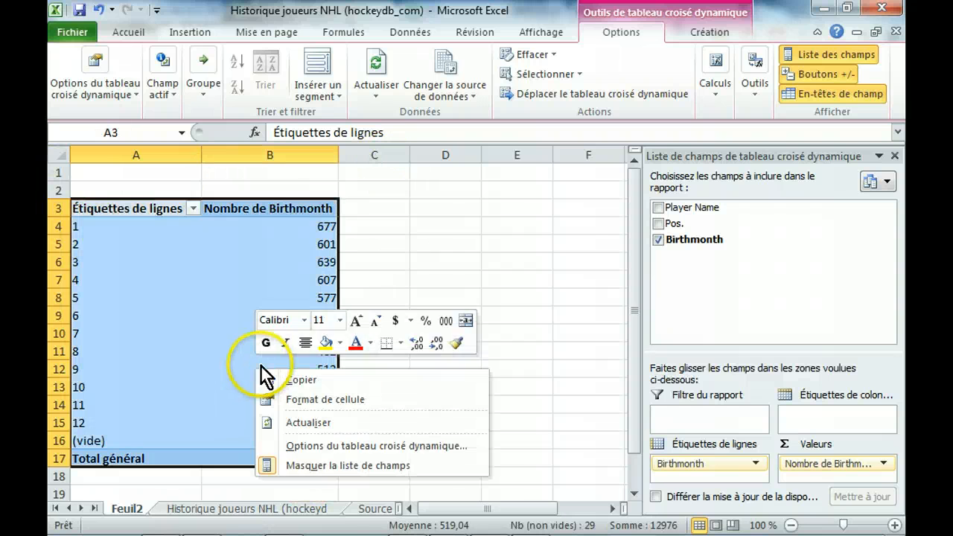
{"action": "left_click", "coordinate": [302, 385]}
{"action": "left_click", "coordinate": [396, 204]}
{"action": "right_click", "coordinate": [396, 204]}
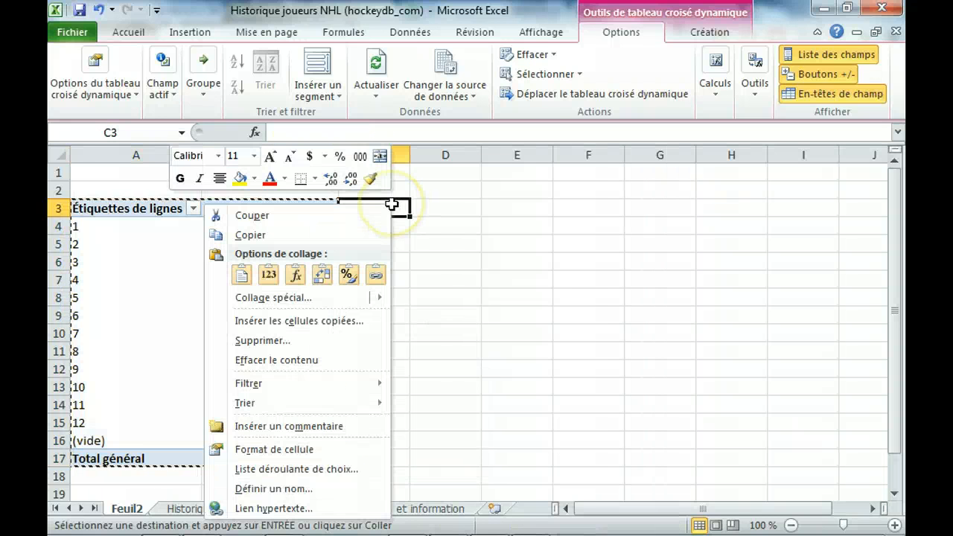
{"action": "left_click", "coordinate": [291, 298]}
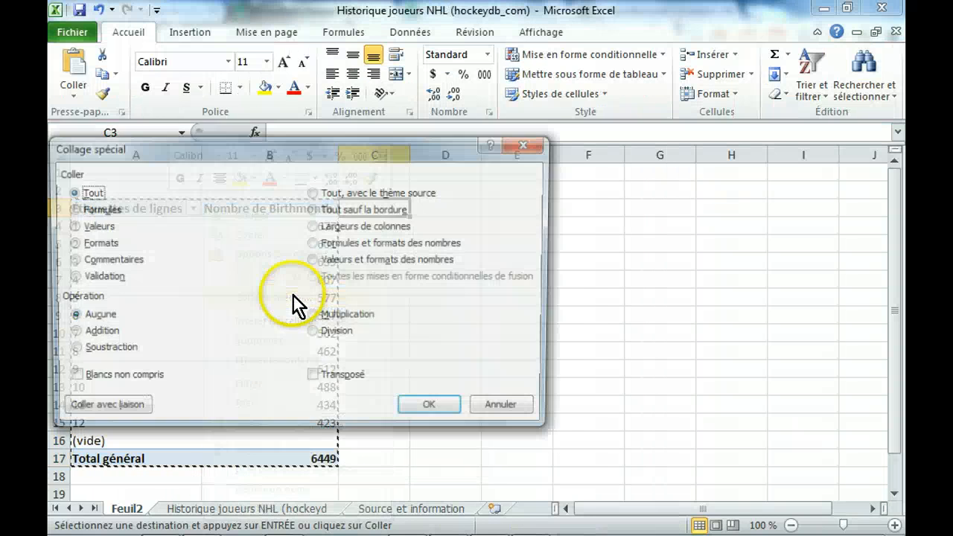
{"action": "left_click", "coordinate": [88, 227]}
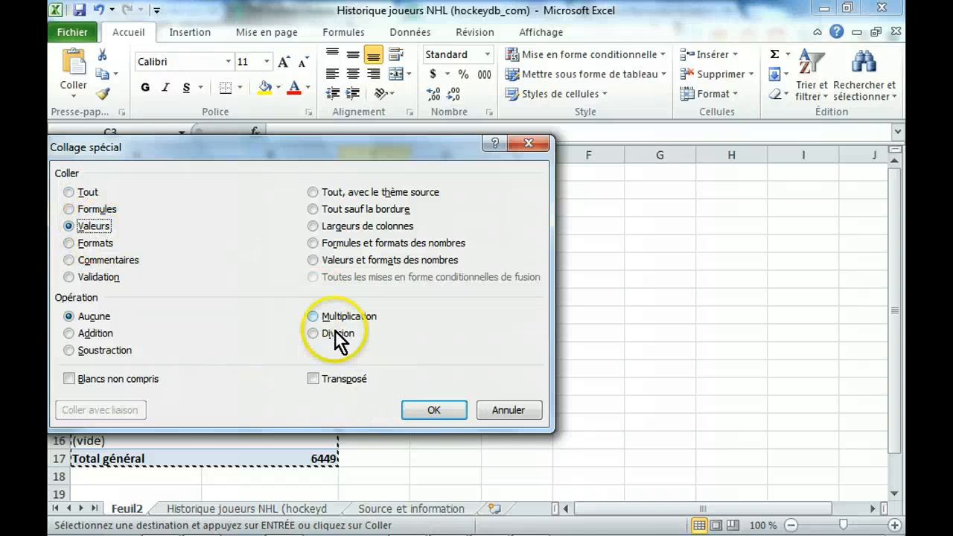
{"action": "left_click", "coordinate": [426, 411]}
{"action": "left_click", "coordinate": [577, 298]}
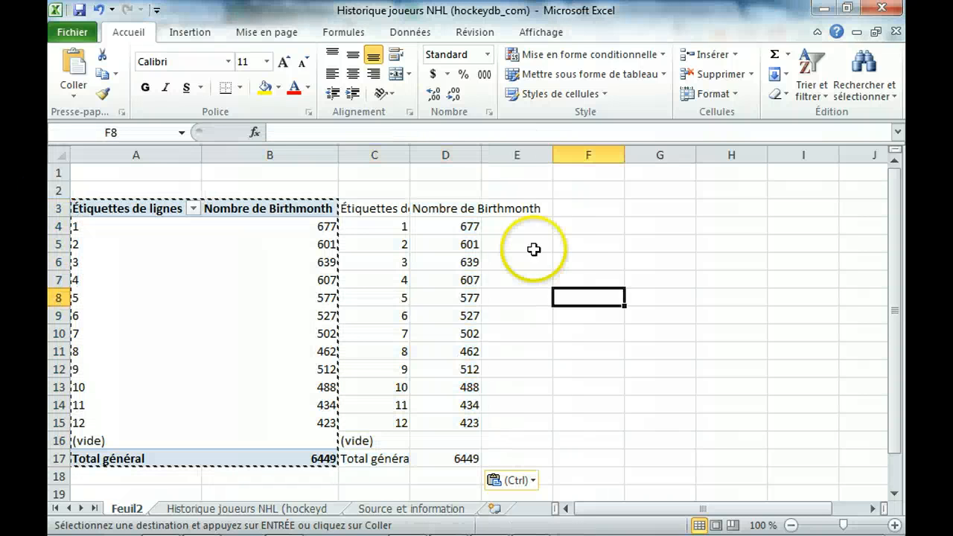
- Calculate each month's share of players with =D4/$D$17 in E4, and fill the formula down to E15
{"action": "left_click", "coordinate": [526, 223]}
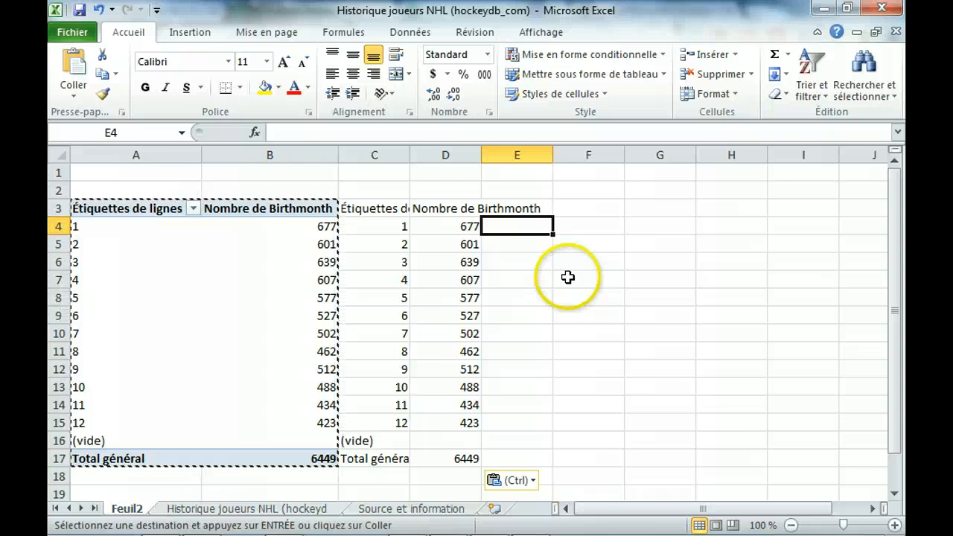
{"action": "type", "text": "="}
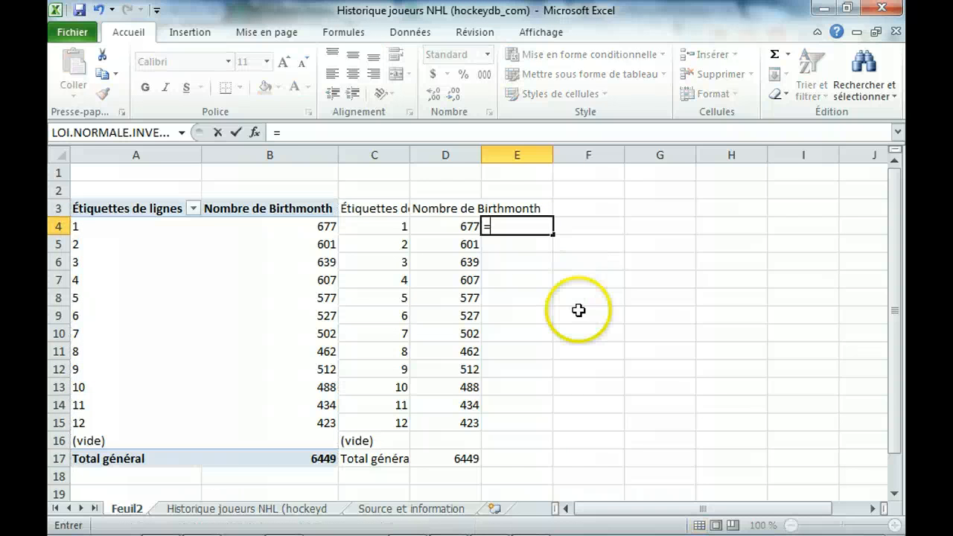
{"action": "left_click", "coordinate": [460, 227]}
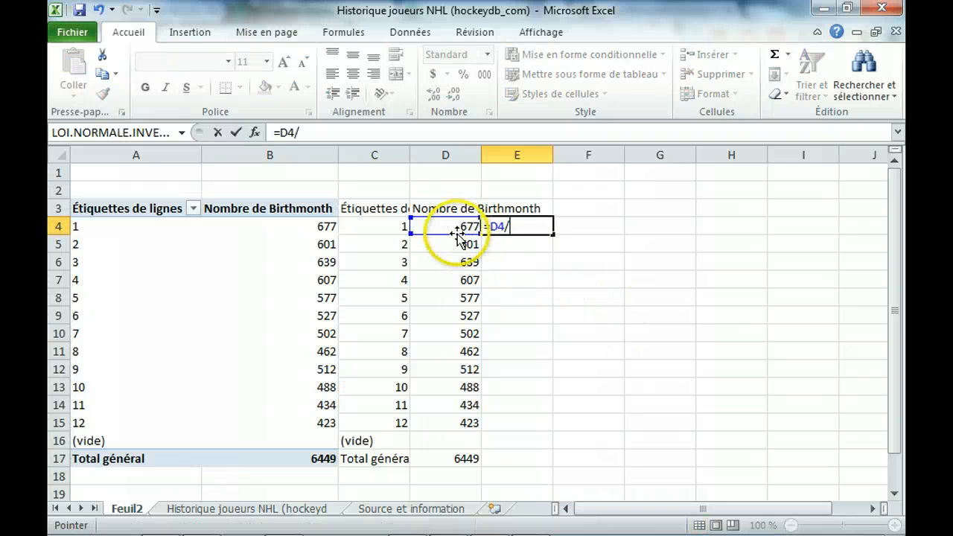
{"action": "left_click", "coordinate": [466, 459]}
{"action": "key", "text": "F4"}
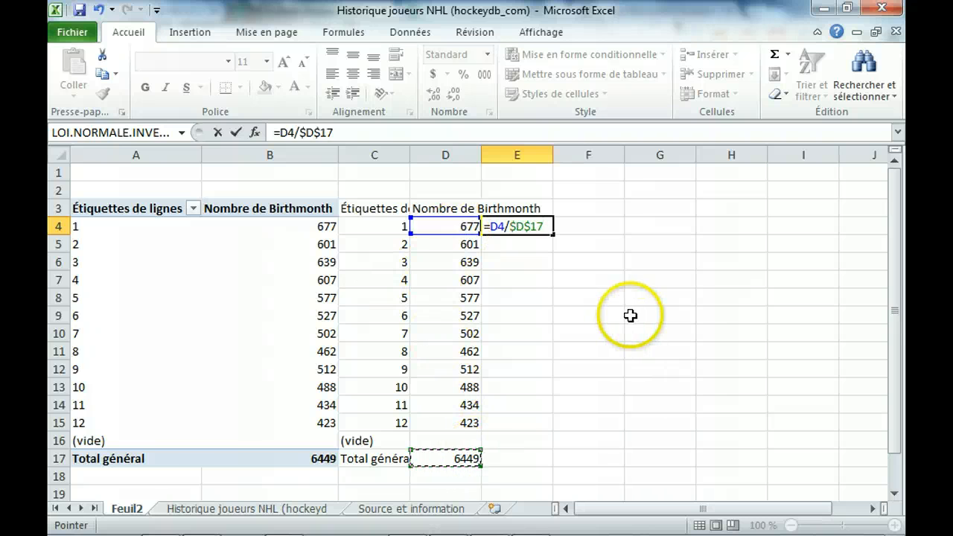
{"action": "key", "text": "Return"}
{"action": "left_click", "coordinate": [550, 226]}
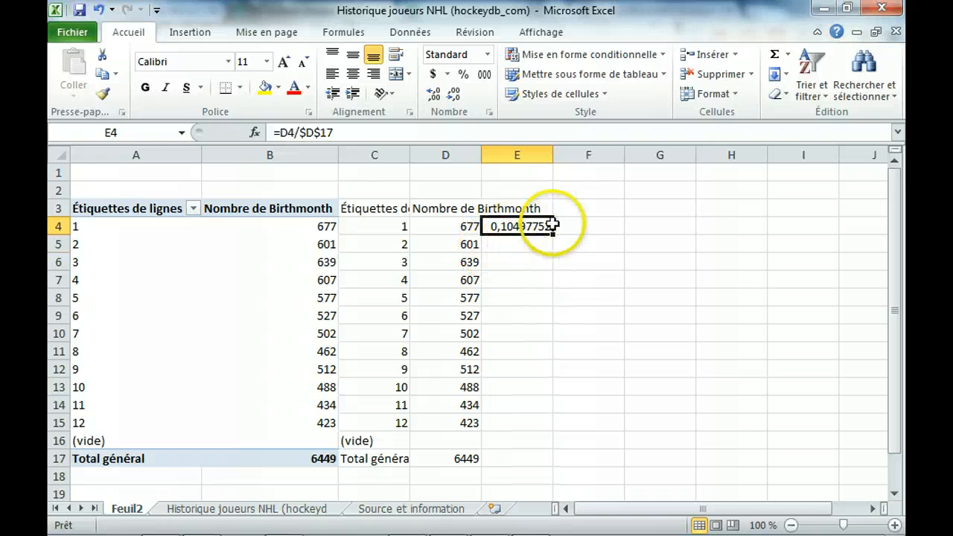
{"action": "left_click_drag", "start_coordinate": [553, 234], "coordinate": [551, 436]}
{"action": "left_click", "coordinate": [596, 350]}
- Format the monthly shares in E4:E15 as percentages with two decimal places
{"action": "left_click_drag", "start_coordinate": [543, 219], "coordinate": [553, 423]}
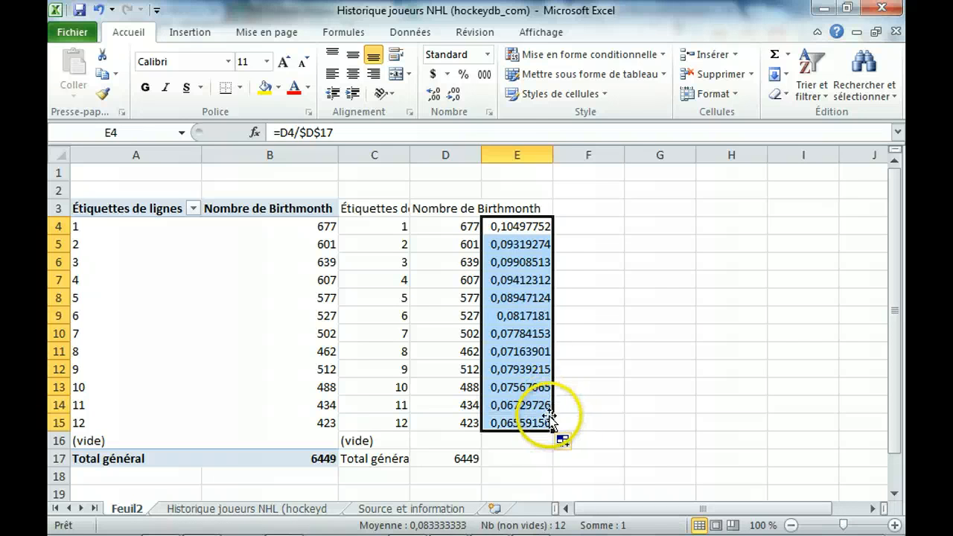
{"action": "left_click", "coordinate": [464, 74]}
{"action": "left_click", "coordinate": [653, 283]}
{"action": "left_click_drag", "start_coordinate": [536, 224], "coordinate": [533, 419]}
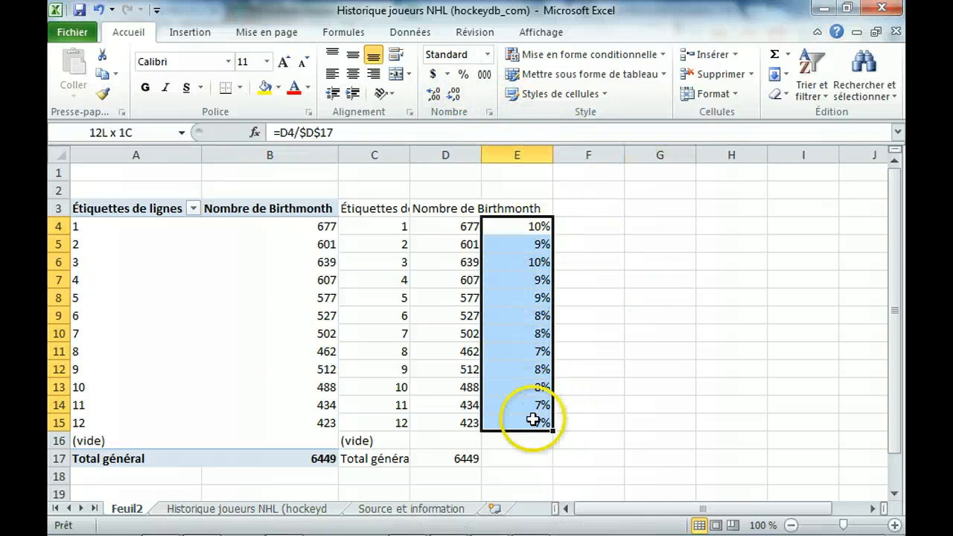
{"action": "left_click", "coordinate": [432, 94]}
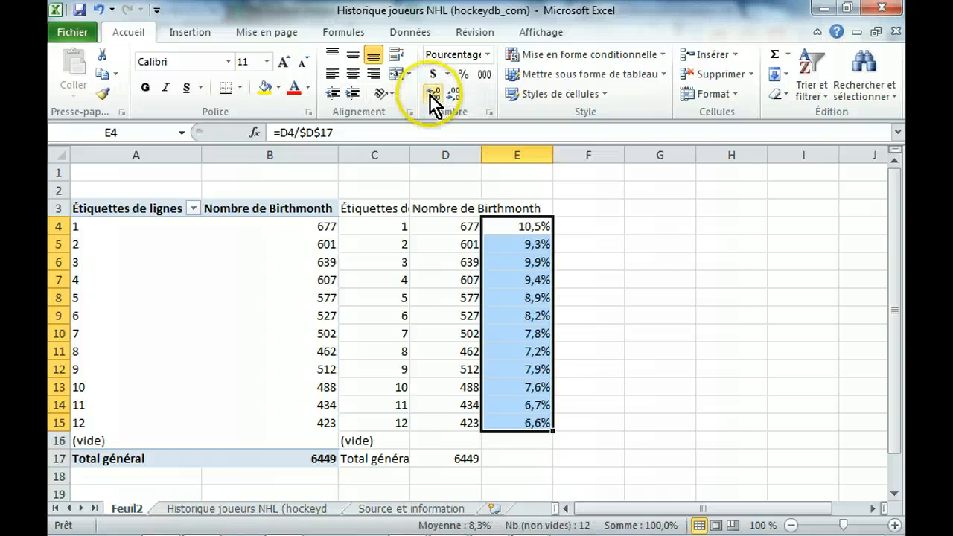
{"action": "left_click", "coordinate": [430, 96]}
{"action": "left_click", "coordinate": [612, 223]}
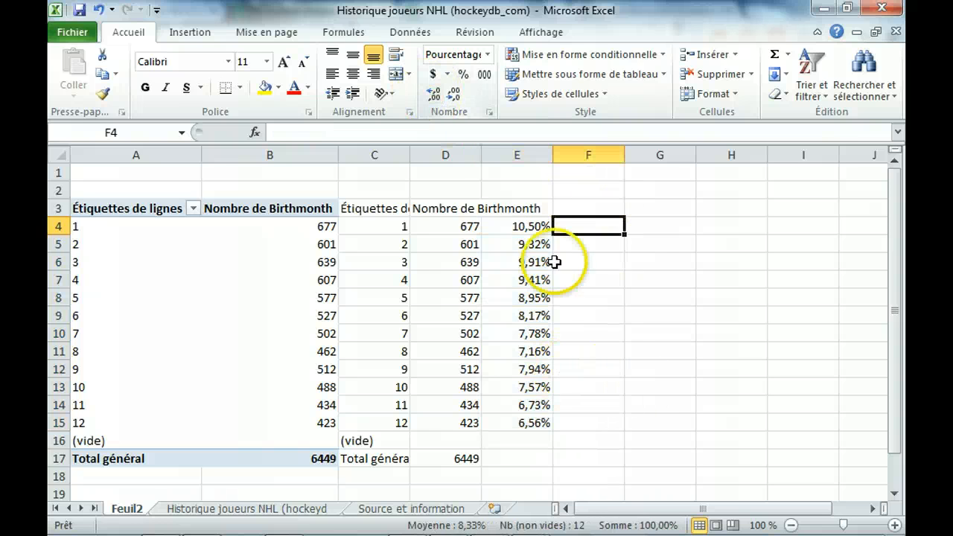
- Check the birth percentages of months 1, 12 and 8 in column E
{"action": "left_click", "coordinate": [529, 225]}
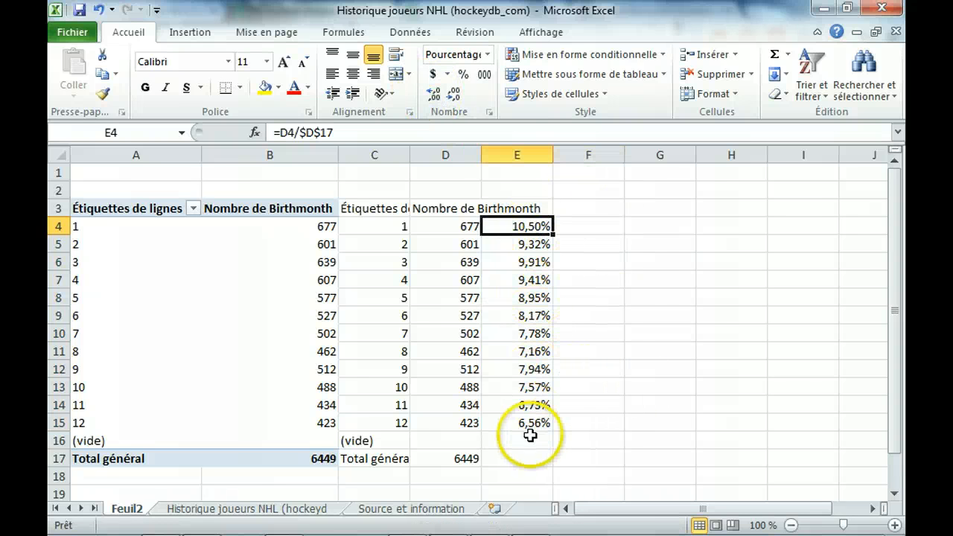
{"action": "key", "text": "ctrl+Down"}
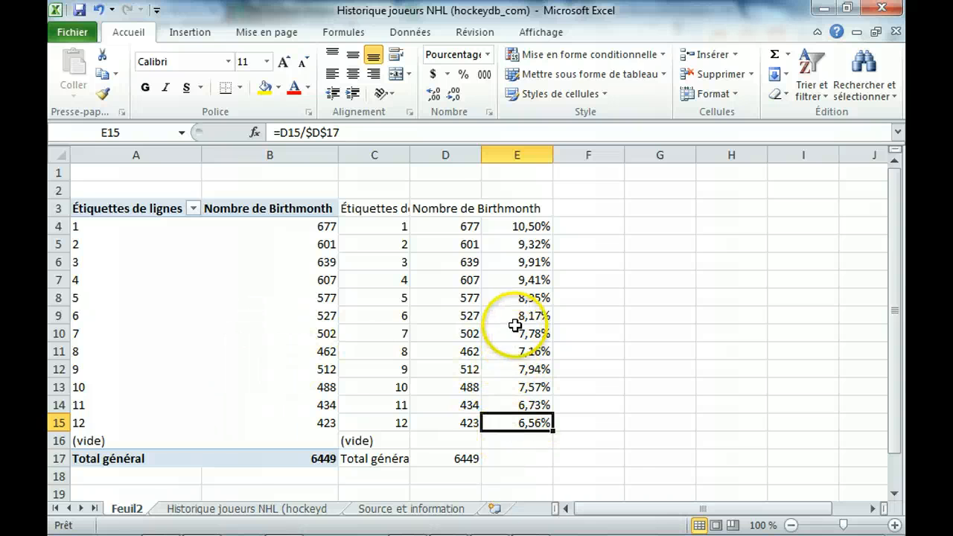
{"action": "left_click", "coordinate": [517, 350]}
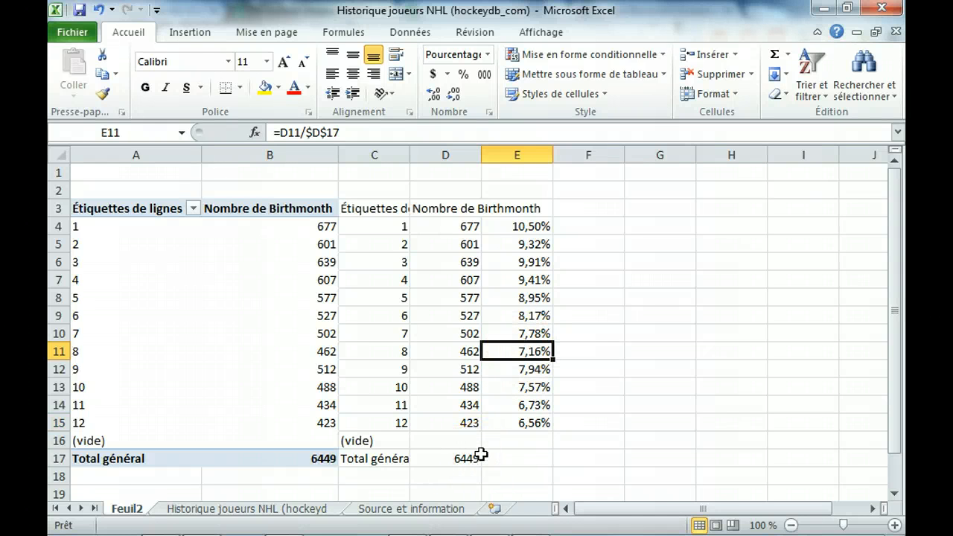
{"action": "left_click", "coordinate": [639, 315]}
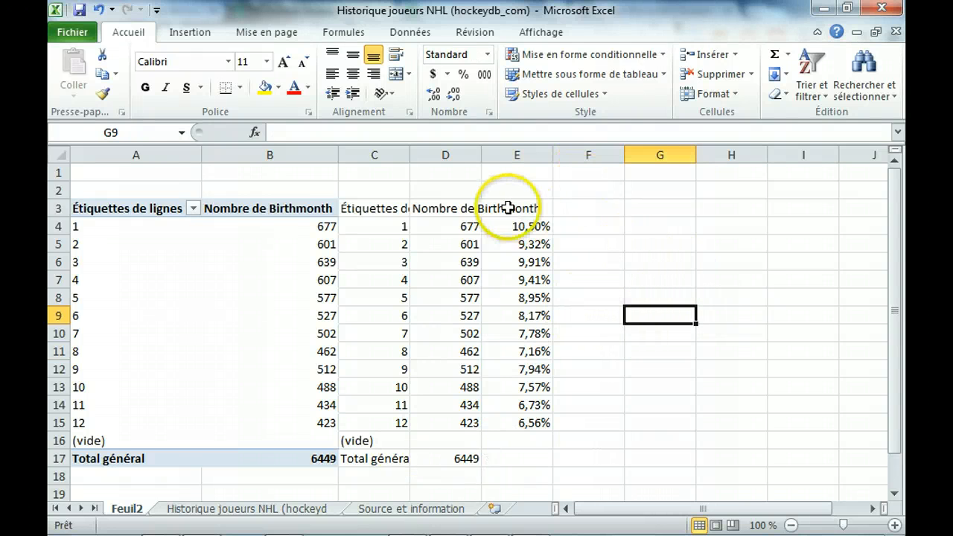
- Switch to the Paint worksheet and add the text "=0.0833=8.33%" beside the H0 hypothesis
{"action": "key", "text": "alt+Tab"}
{"action": "key", "text": "alt+Tab"}
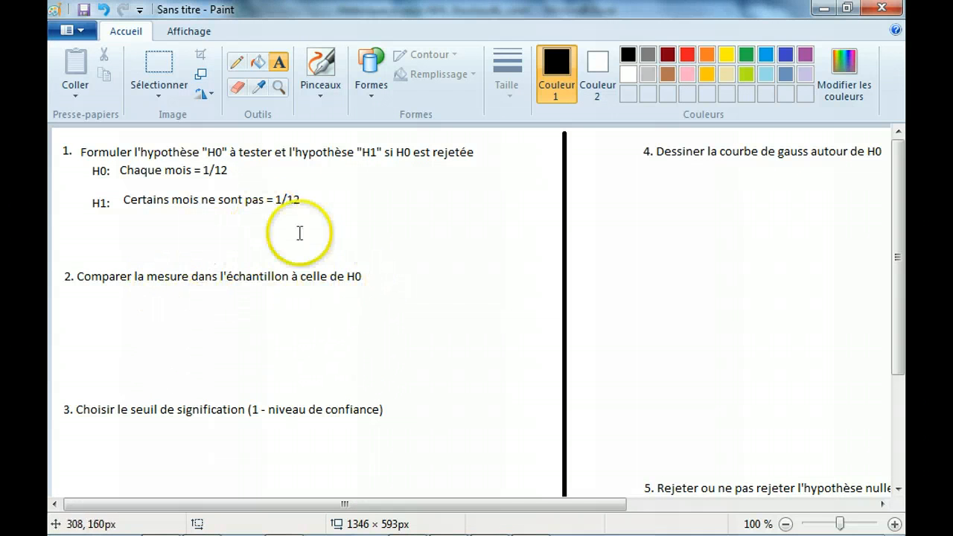
{"action": "left_click", "coordinate": [252, 164]}
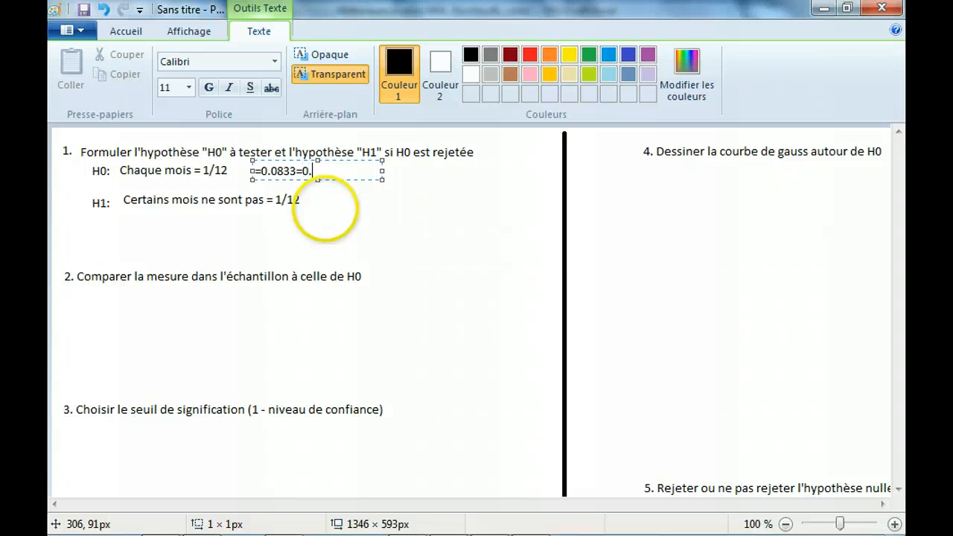
{"action": "key", "text": "BackSpace"}
{"action": "key", "text": "BackSpace"}
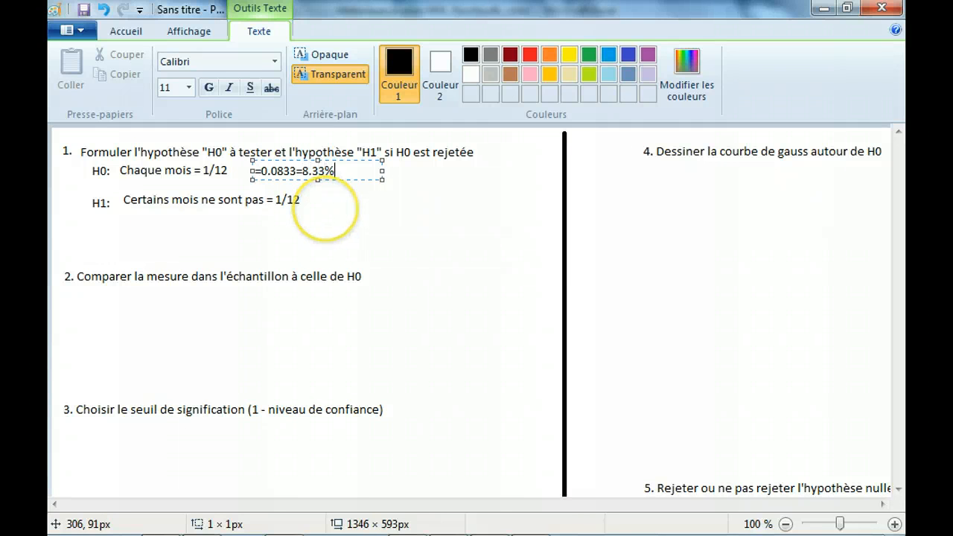
{"action": "left_click", "coordinate": [464, 252]}
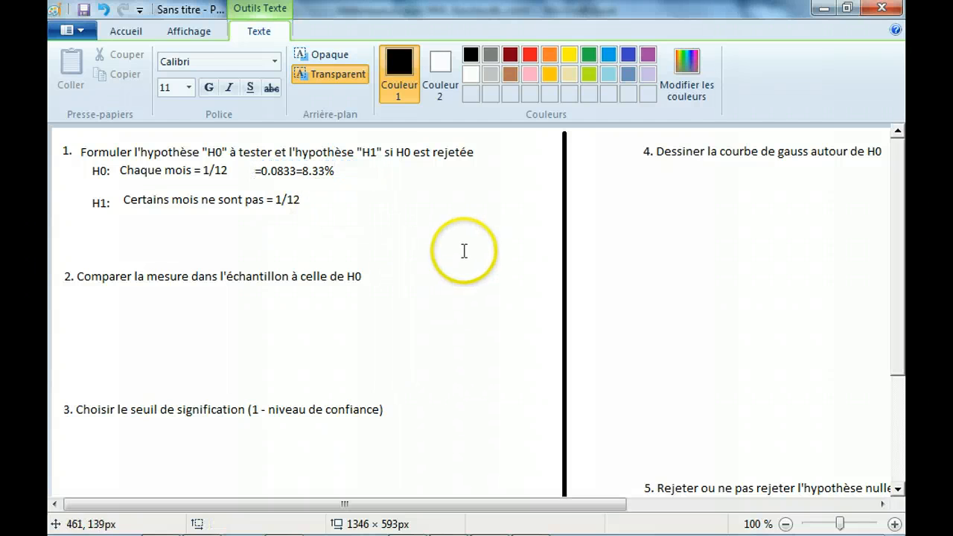
- Switch to the Excel workbook to review the monthly percentages in column E, and return to the Paint worksheet
{"action": "key", "text": "alt+Tab"}
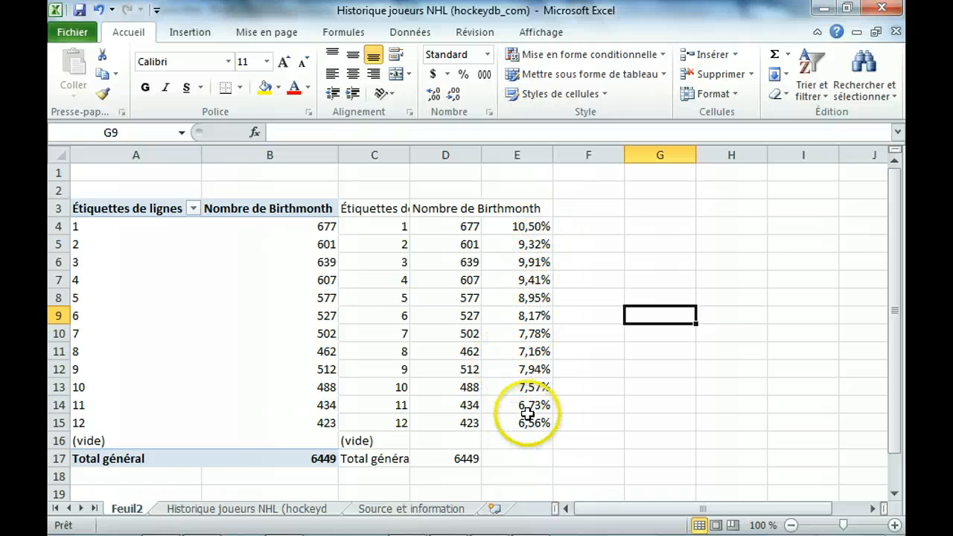
{"action": "key", "text": "alt+Tab"}
{"action": "key", "text": "alt+Tab"}
{"action": "key", "text": "alt+Tab"}
{"action": "key", "text": "alt+Tab"}
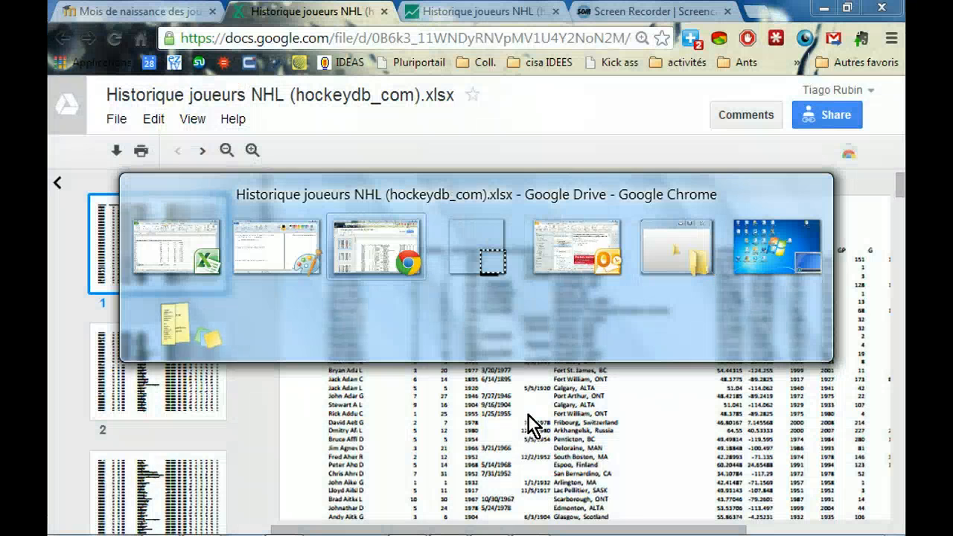
{"action": "key", "text": "alt+Tab"}
{"action": "key", "text": "alt+Tab"}
{"action": "key", "text": "alt+Tab"}
{"action": "key", "text": "alt+Tab"}
{"action": "key", "text": "alt+Tab"}
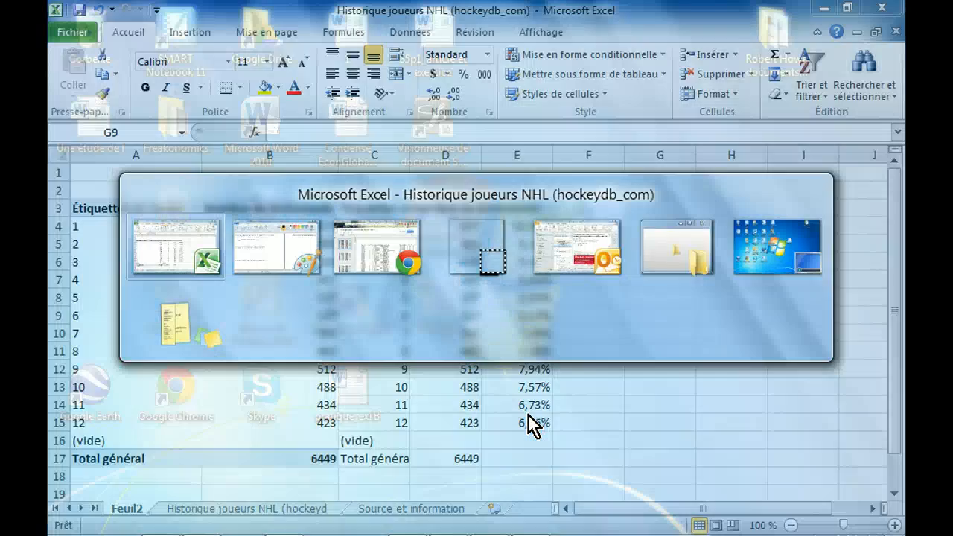
- Add the text lines "seuil de signification=5%" and "niveau de confiance de 95%" beneath step 3 of the worksheet
{"action": "scroll", "coordinate": [391, 342], "scroll_direction": "down", "scroll_amount": 4}
{"action": "scroll", "coordinate": [392, 324], "scroll_direction": "up", "scroll_amount": 2}
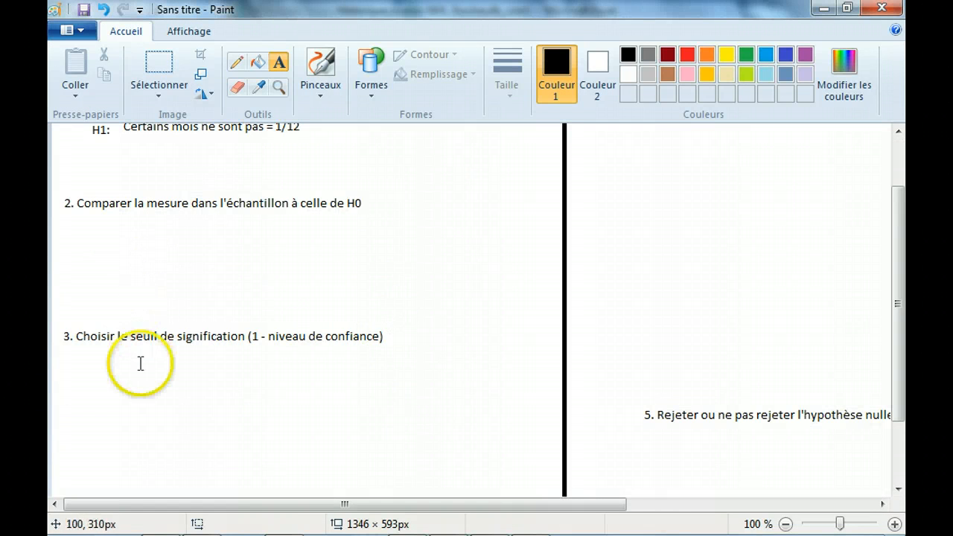
{"action": "left_click", "coordinate": [200, 375]}
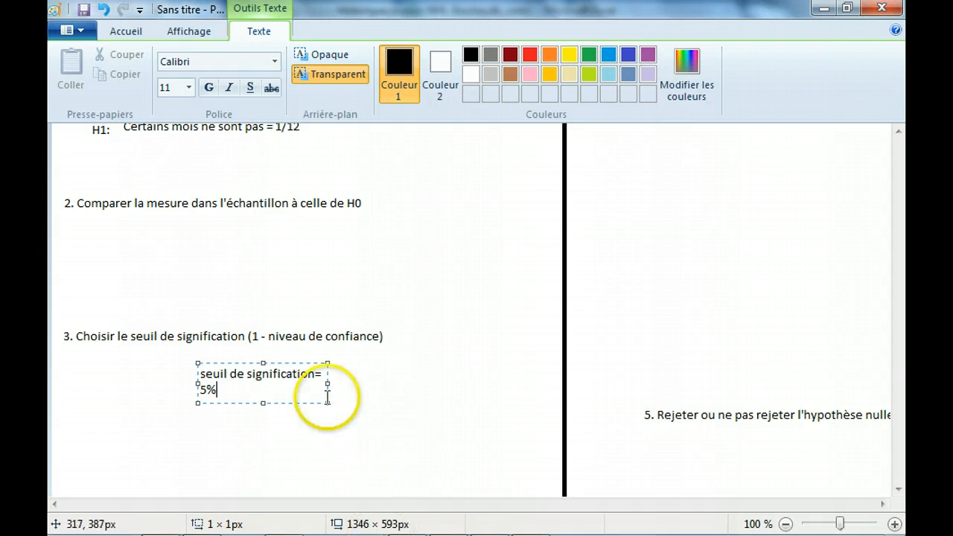
{"action": "left_click_drag", "start_coordinate": [327, 384], "coordinate": [406, 382]}
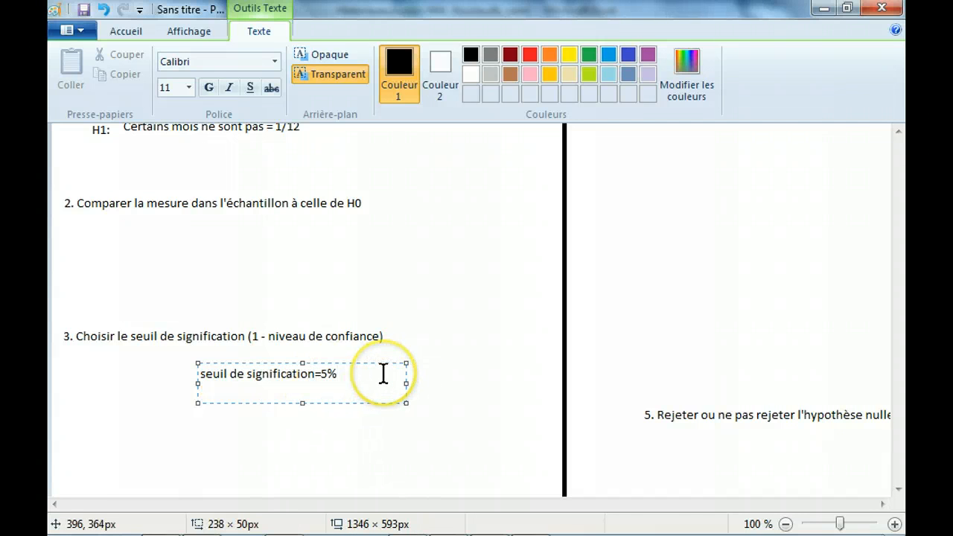
{"action": "left_click", "coordinate": [382, 374]}
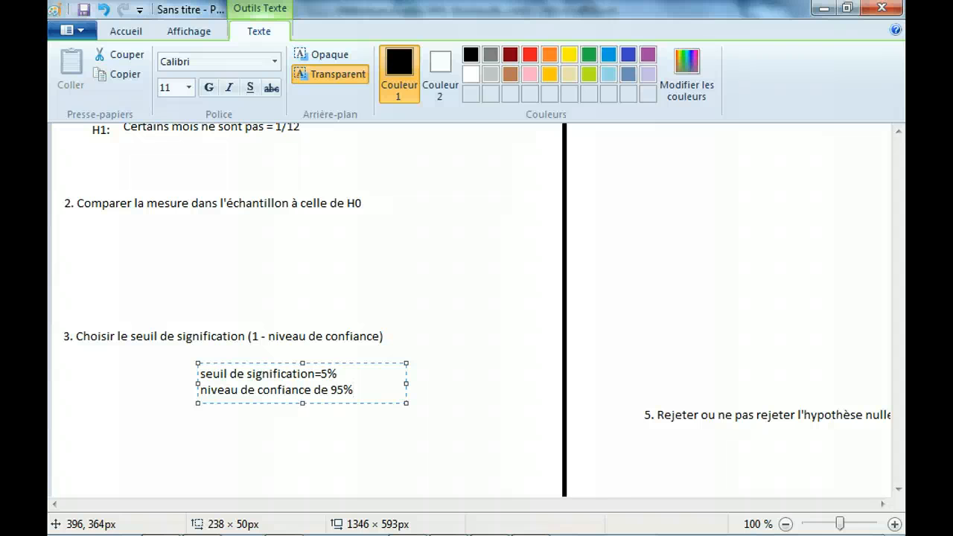
{"action": "left_click", "coordinate": [521, 353]}
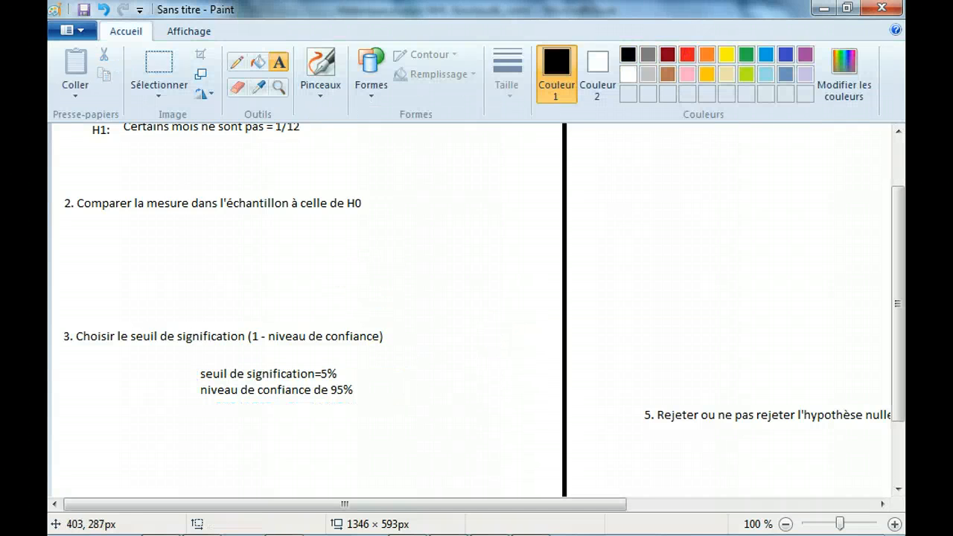
- Activate the Pencil tool, and look at the Excel and Chrome player data before returning to the Paint worksheet
{"action": "left_click", "coordinate": [236, 64]}
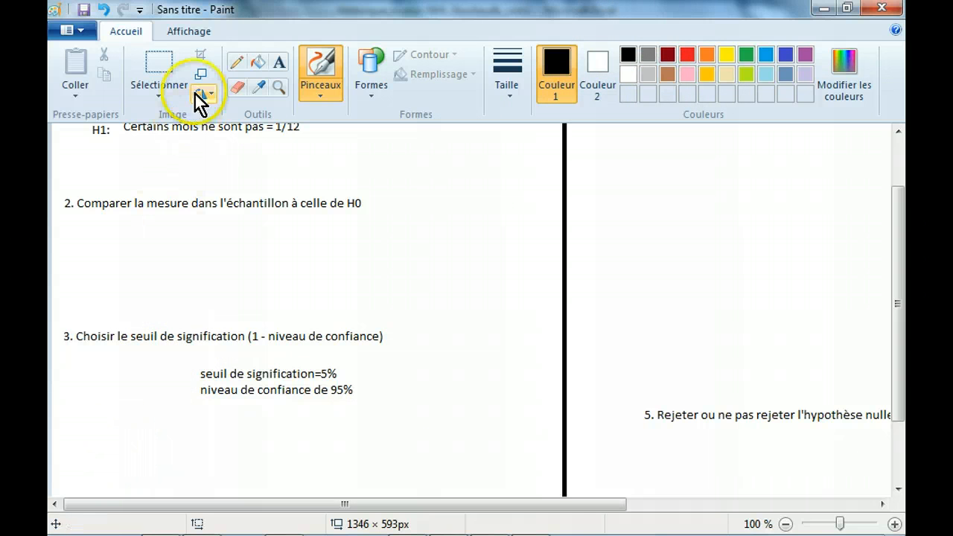
{"action": "left_click", "coordinate": [236, 64]}
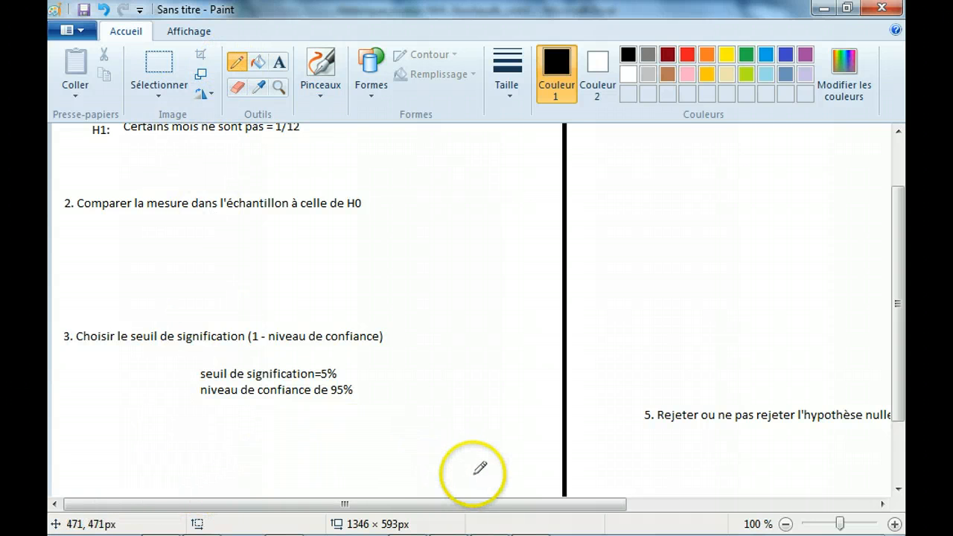
{"action": "left_click", "coordinate": [829, 9]}
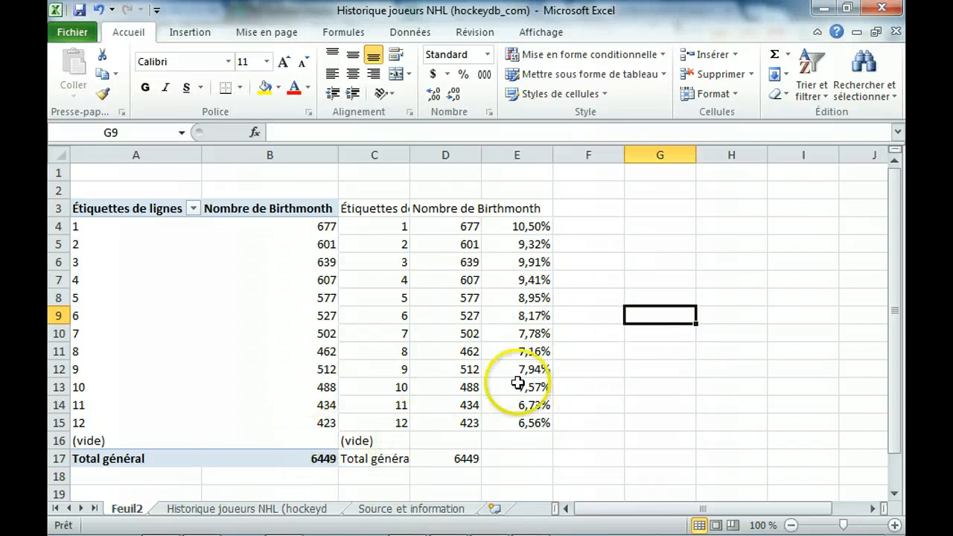
{"action": "left_click", "coordinate": [200, 523]}
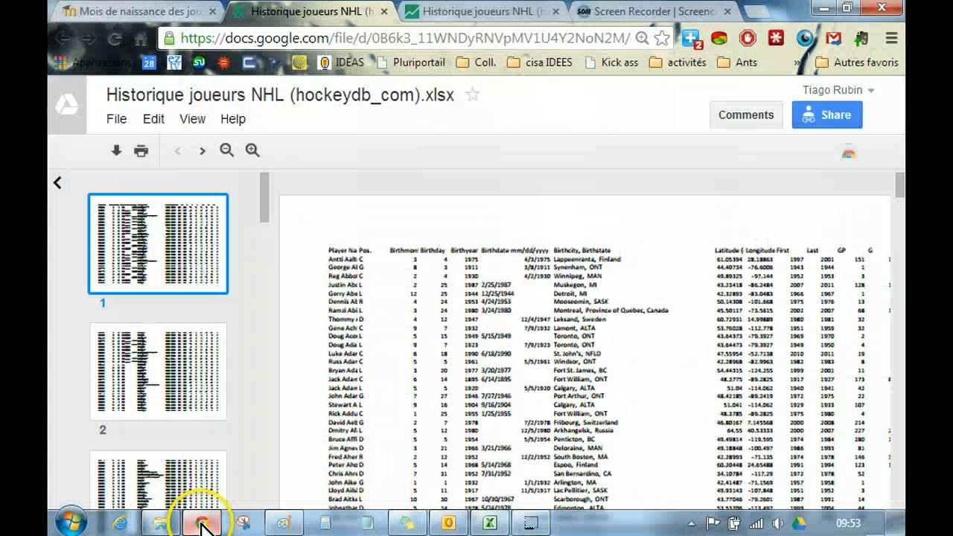
{"action": "left_click", "coordinate": [283, 522]}
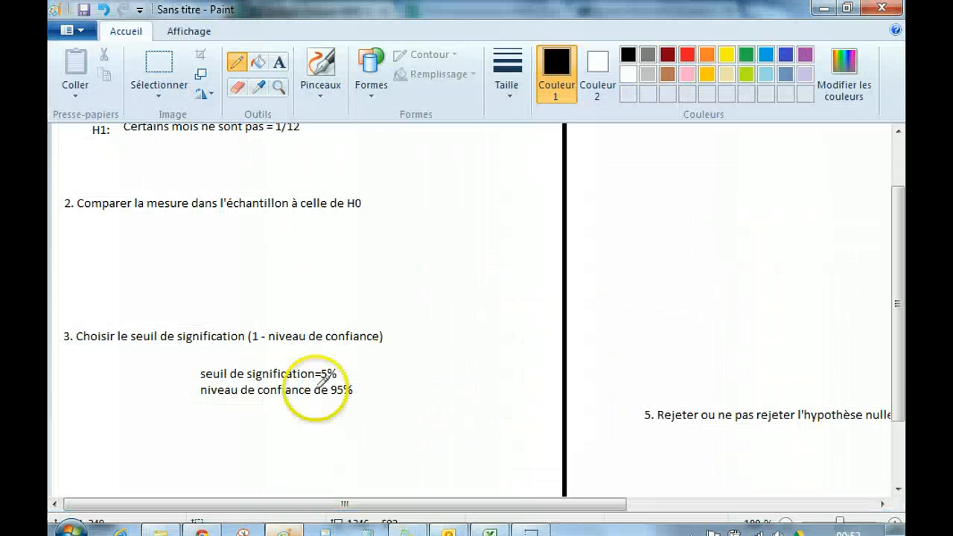
{"action": "left_click", "coordinate": [329, 91]}
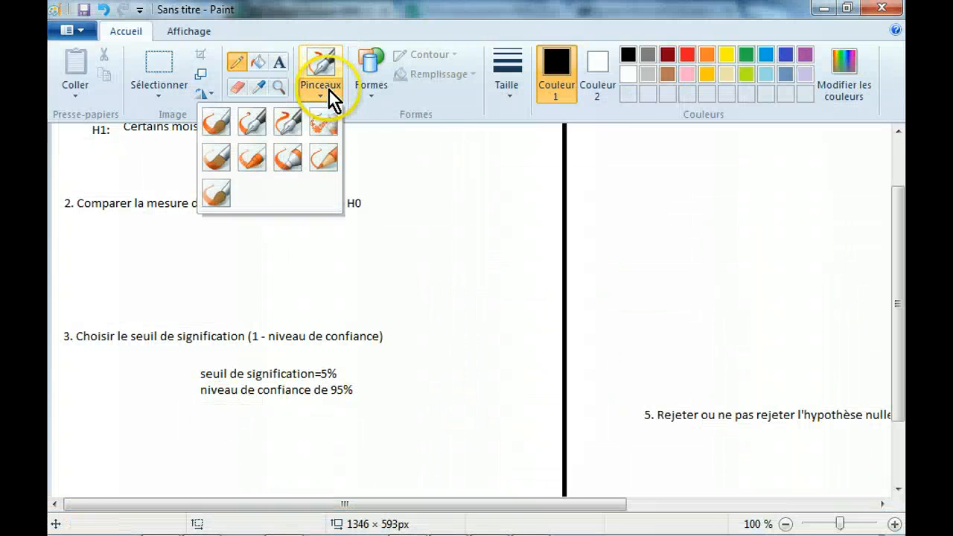
{"action": "left_click", "coordinate": [255, 123]}
{"action": "left_click", "coordinate": [508, 68]}
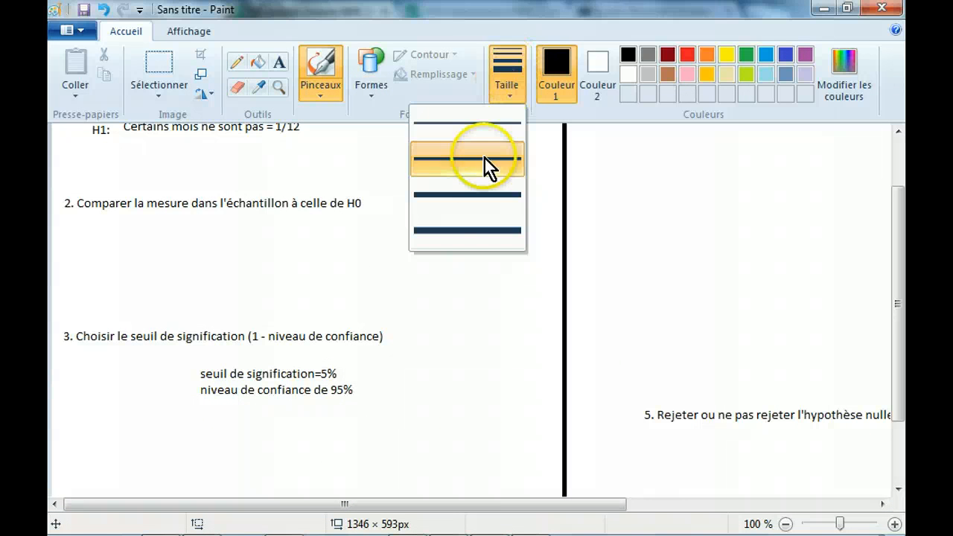
{"action": "left_click", "coordinate": [481, 200]}
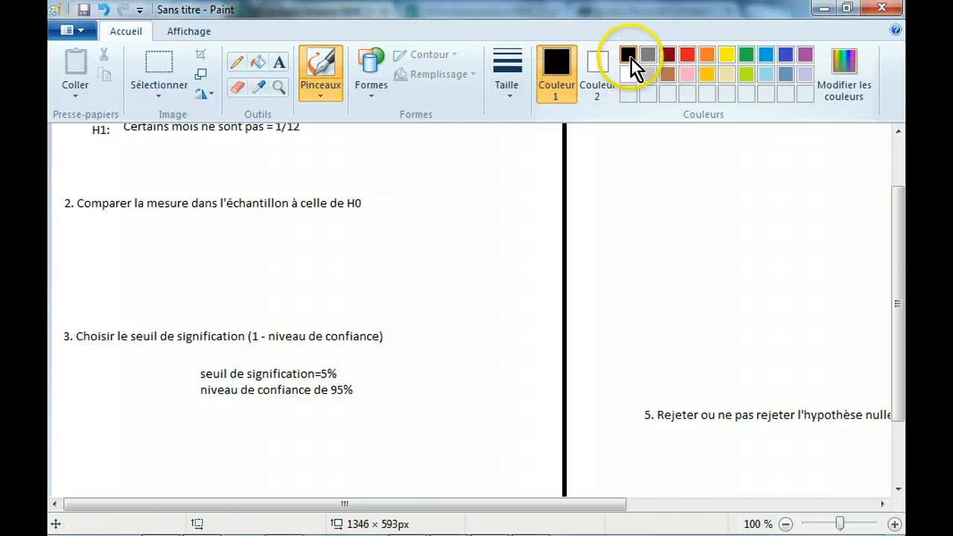
{"action": "left_click", "coordinate": [236, 63]}
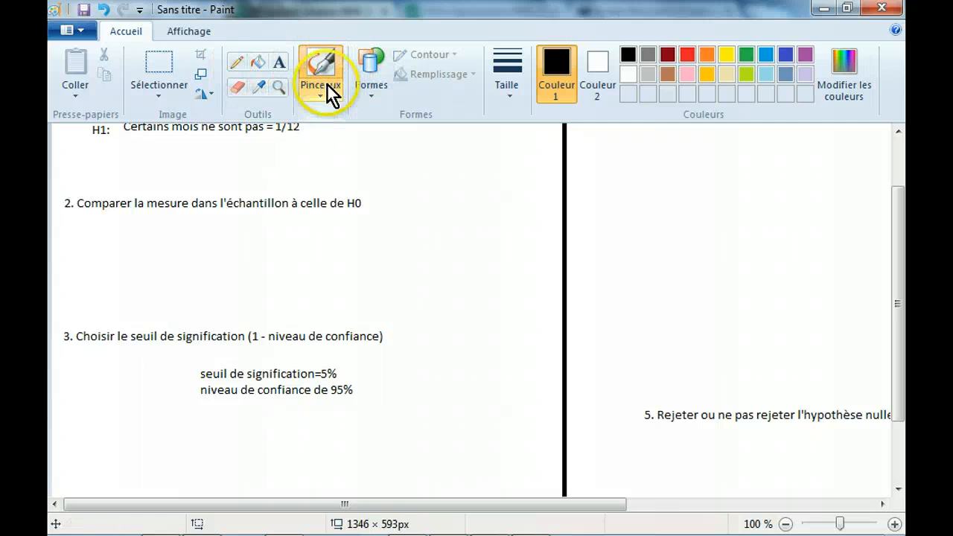
{"action": "left_click", "coordinate": [236, 67]}
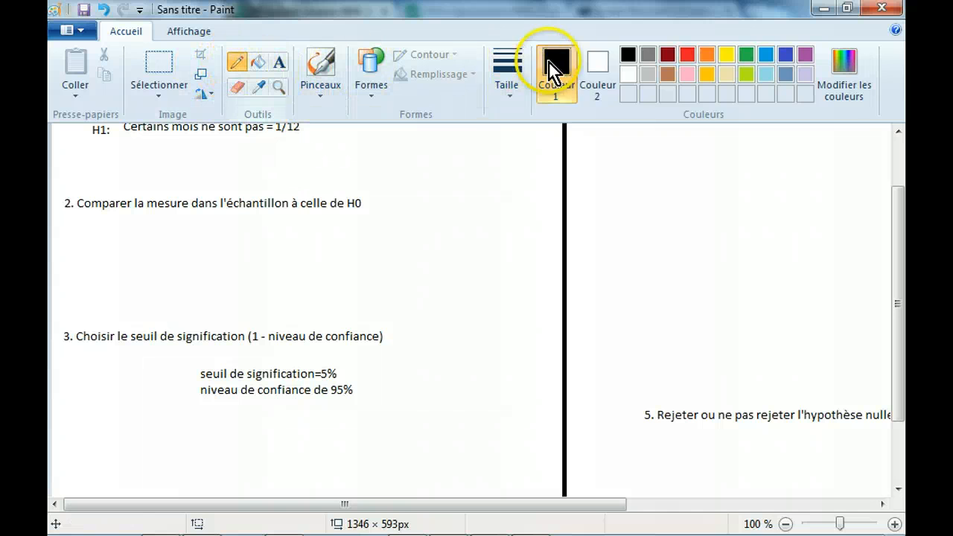
{"action": "mouse_move", "coordinate": [187, 530]}
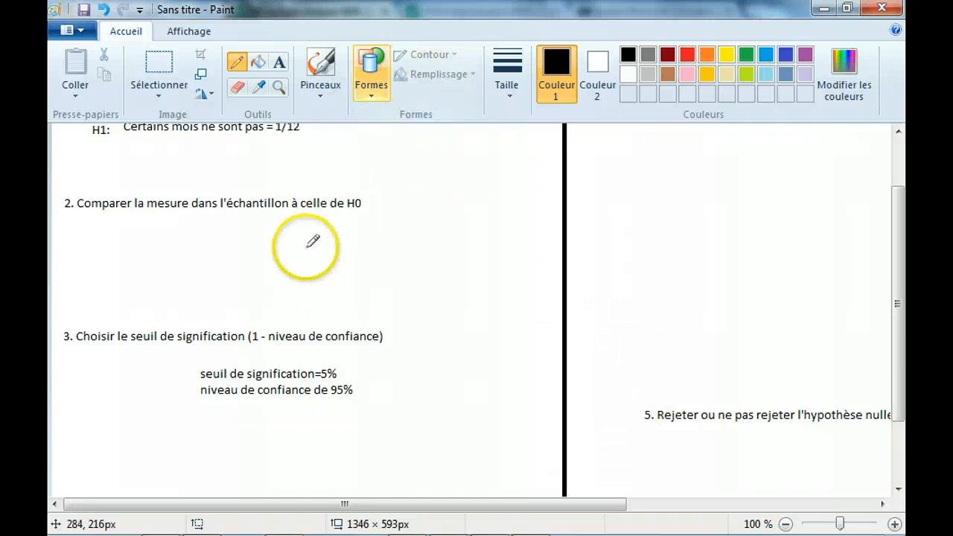
- Add the text "trouver la cote +/- Z associée" beneath the step 4 heading of the worksheet
{"action": "scroll", "coordinate": [312, 237], "scroll_direction": "up", "scroll_amount": 2}
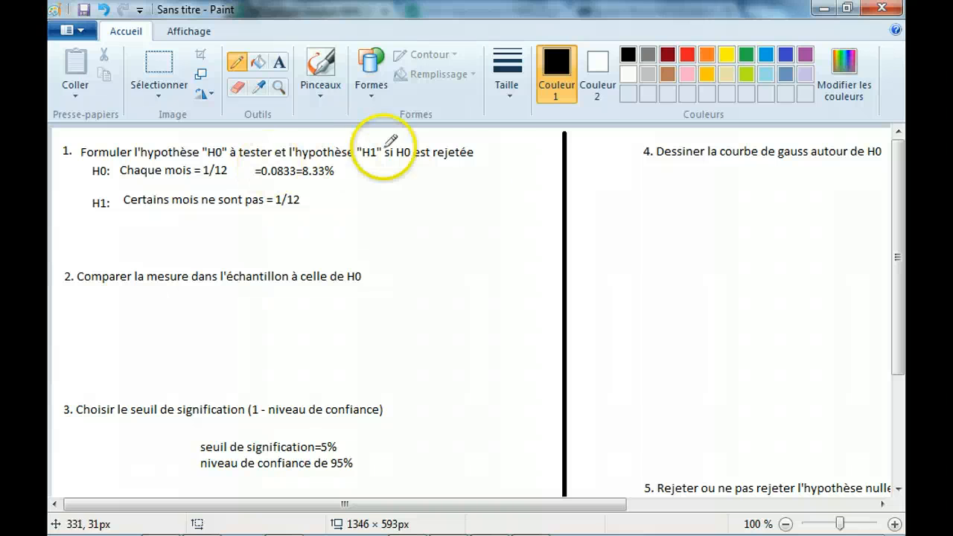
{"action": "left_click_drag", "start_coordinate": [358, 511], "coordinate": [493, 511]}
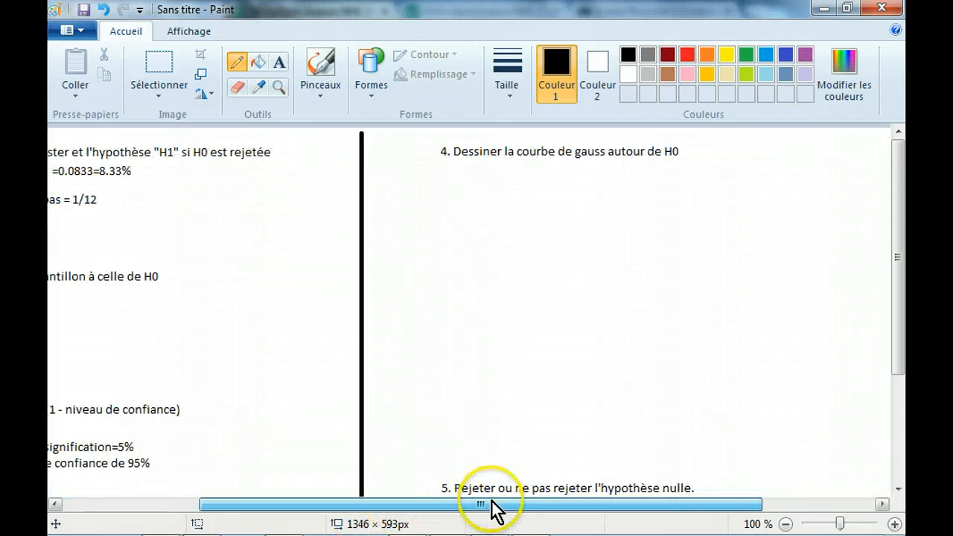
{"action": "left_click", "coordinate": [280, 63]}
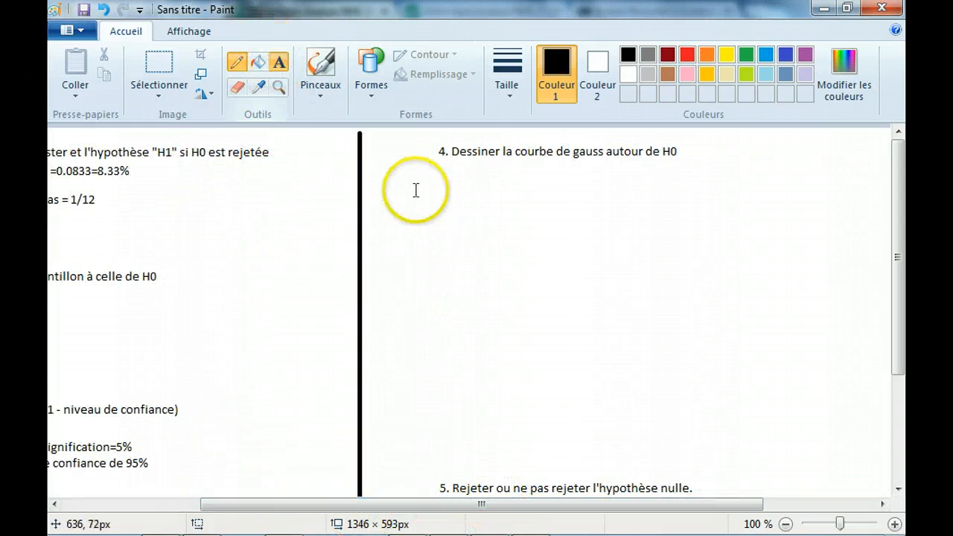
{"action": "left_click", "coordinate": [415, 187]}
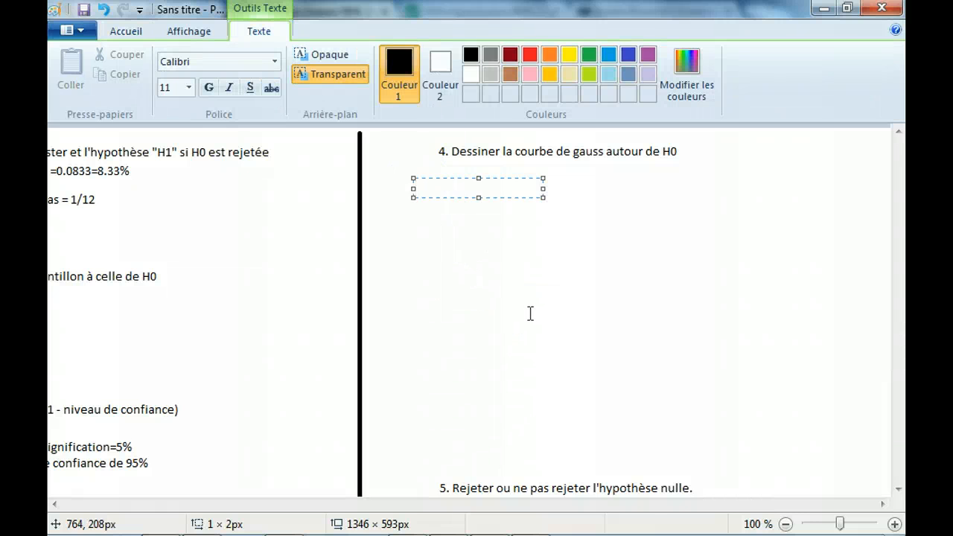
{"action": "type", "text": "trouver la cote Z a"}
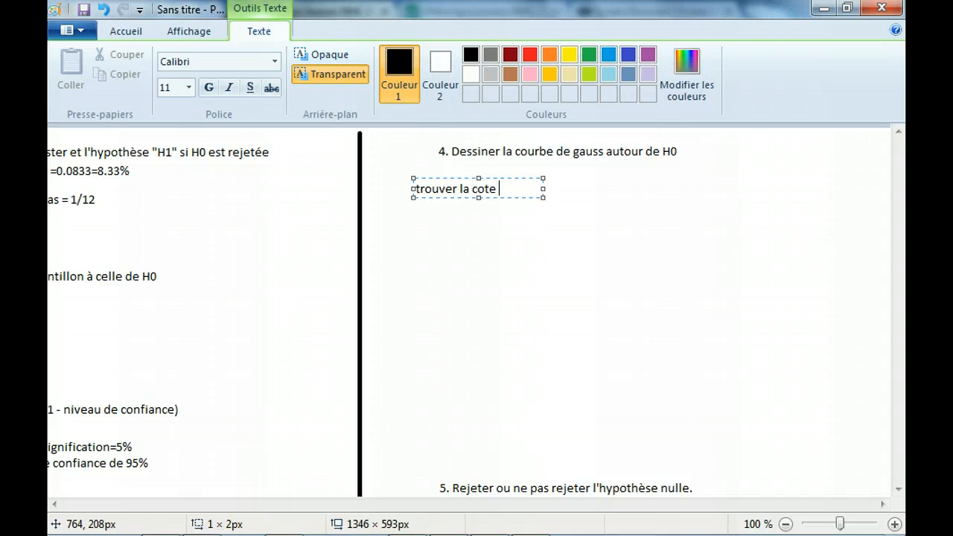
{"action": "key", "text": "BackSpace"}
{"action": "key", "text": "BackSpace"}
{"action": "key", "text": "BackSpace"}
{"action": "type", "text": "+/- Z associée"}
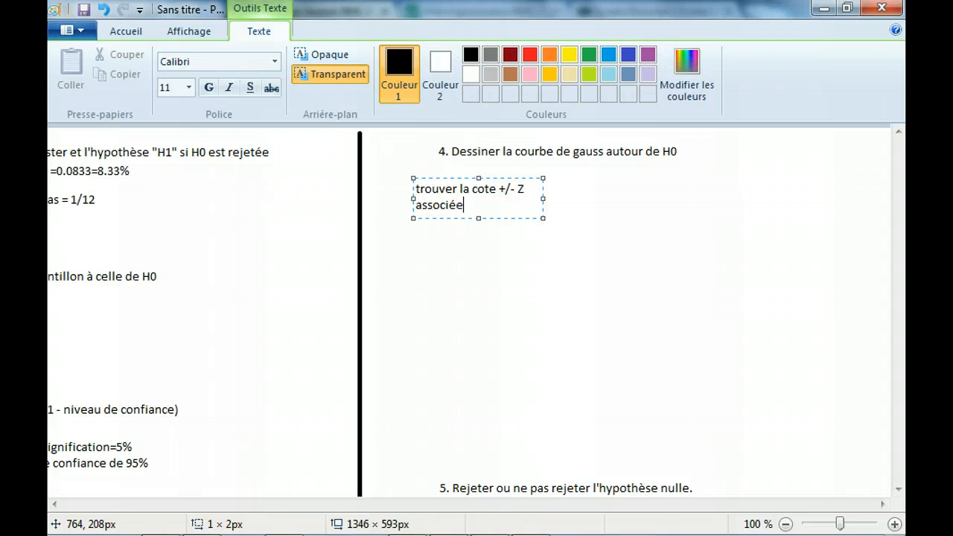
{"action": "left_click", "coordinate": [592, 304]}
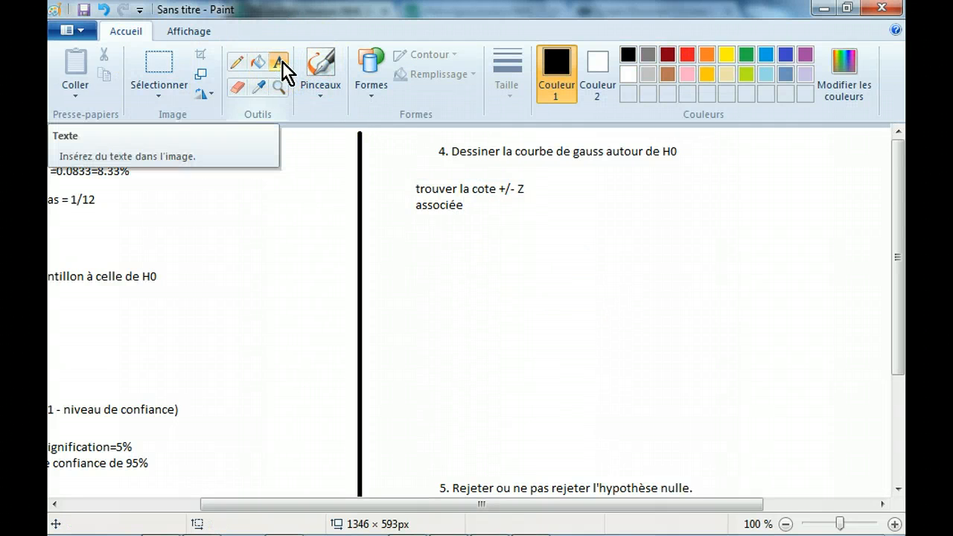
- Start a second text note with "trouver" below the "trouver la cote +/- Z associée" note
{"action": "left_click", "coordinate": [415, 255]}
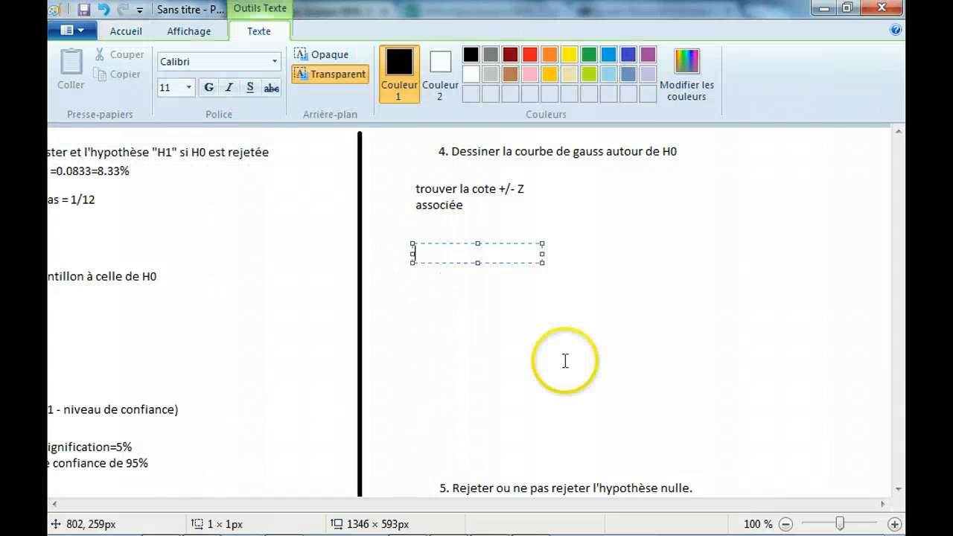
{"action": "type", "text": "trouver"}
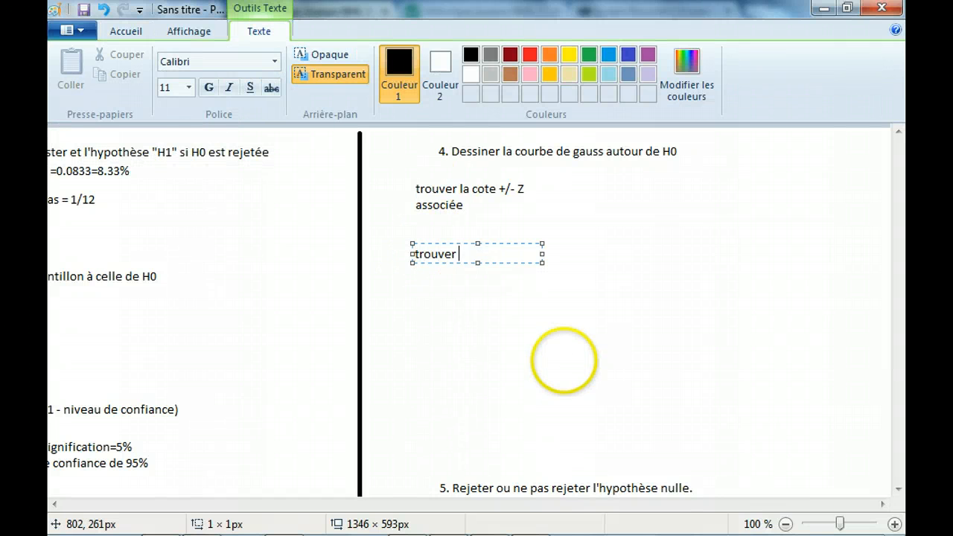